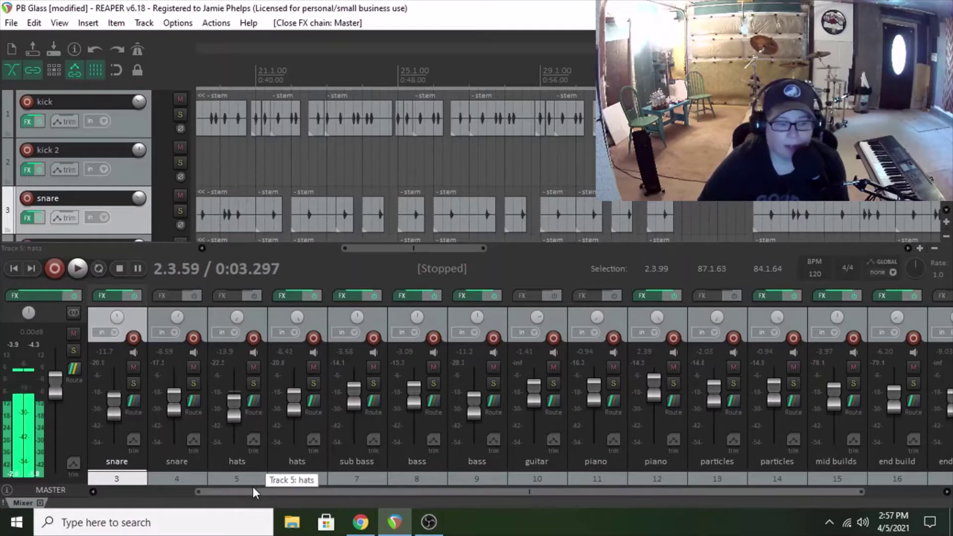
Step: Play the full mix from near the start of the song at 2.3.59 and stop playback
{"action": "mouse_move", "coordinate": [246, 491]}
{"action": "left_mouse_down"}
{"action": "mouse_move", "coordinate": [379, 491]}
{"action": "mouse_move", "coordinate": [239, 492]}
{"action": "left_mouse_up"}
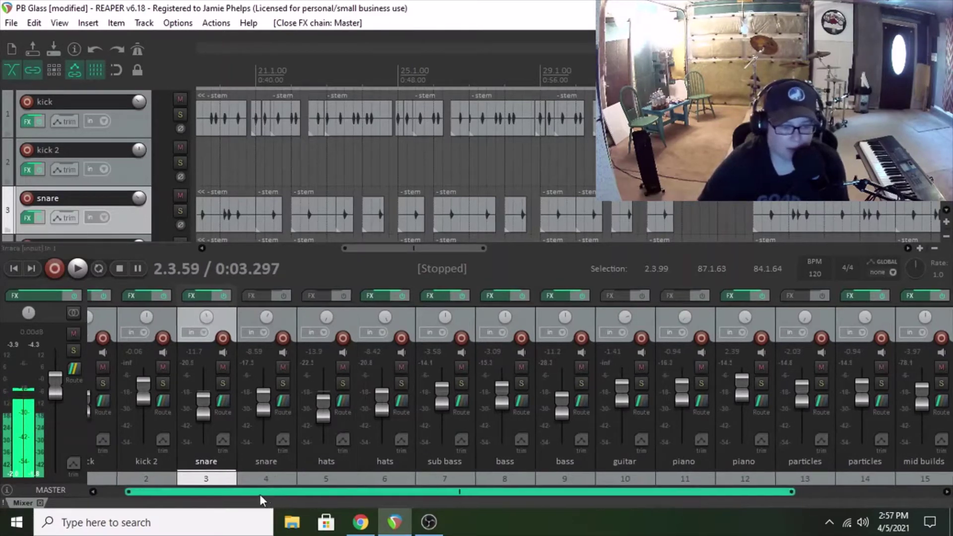
{"action": "left_click_drag", "start_coordinate": [260, 492], "coordinate": [233, 491]}
{"action": "left_click_drag", "start_coordinate": [412, 248], "coordinate": [271, 259]}
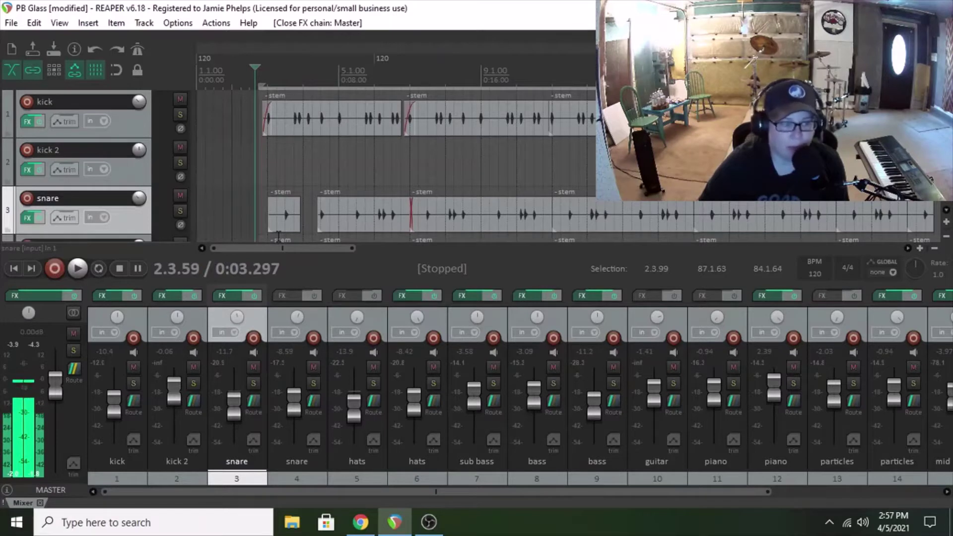
{"action": "left_click", "coordinate": [77, 269]}
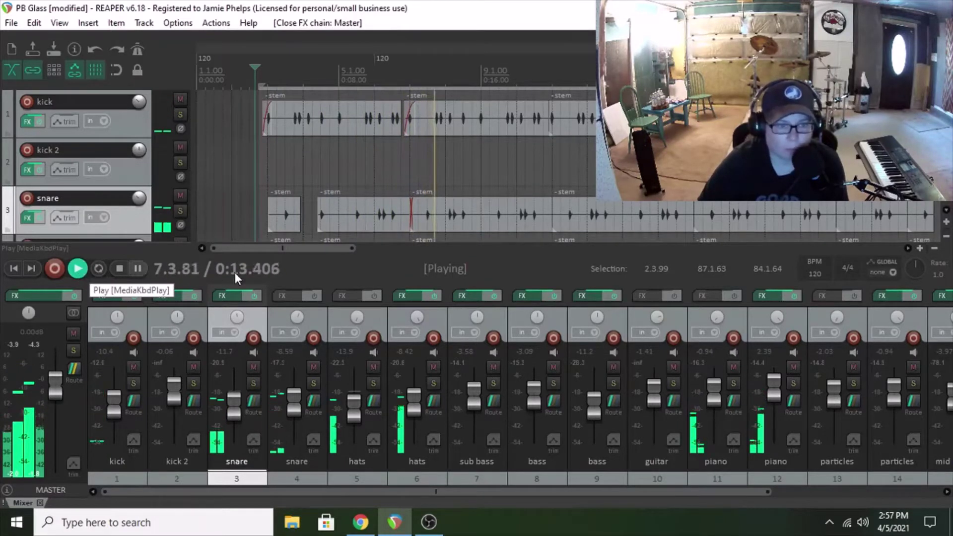
{"action": "left_click_drag", "start_coordinate": [261, 248], "coordinate": [306, 249]}
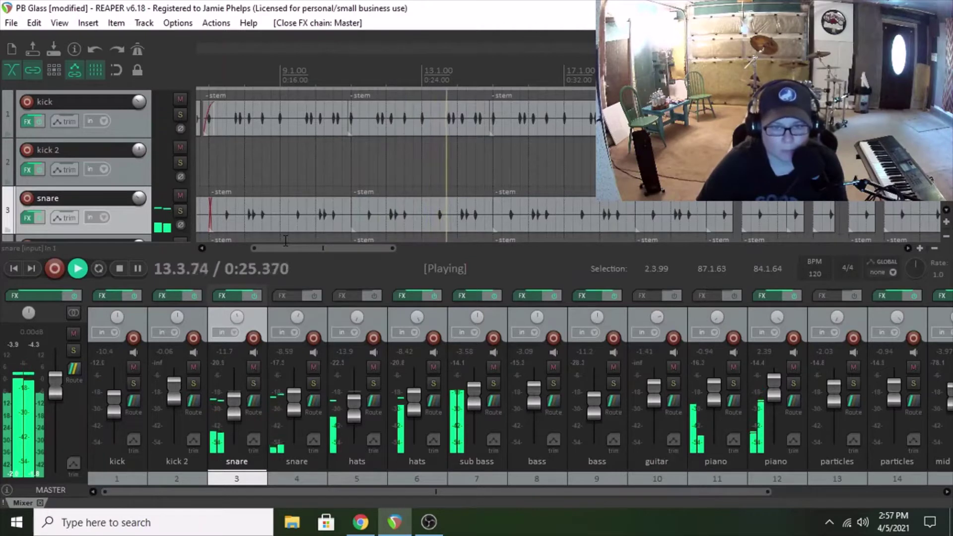
{"action": "left_click", "coordinate": [118, 273]}
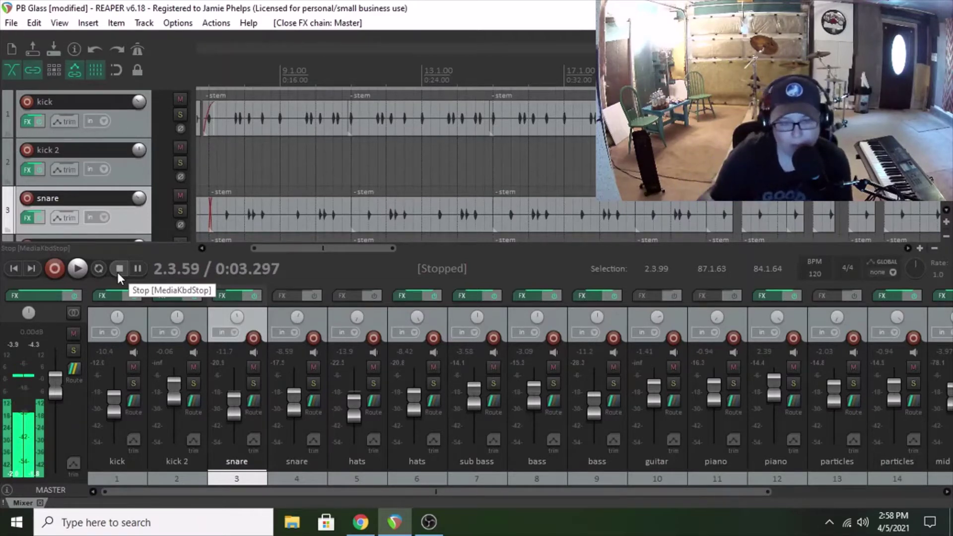
Step: Add ReaEQ to the master track's FX chain and play the song to view its frequency spectrum
{"action": "left_click", "coordinate": [44, 297]}
{"action": "left_click", "coordinate": [39, 193]}
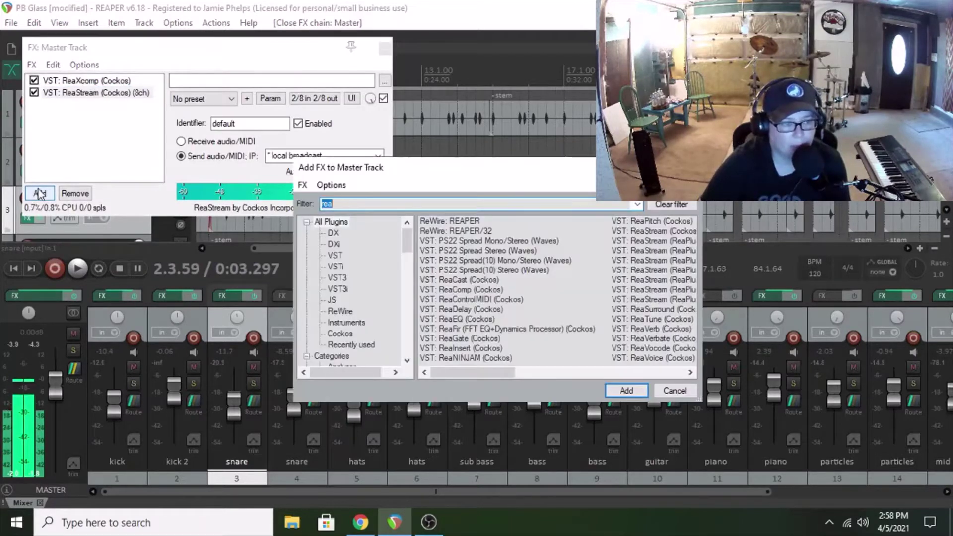
{"action": "left_click", "coordinate": [464, 320]}
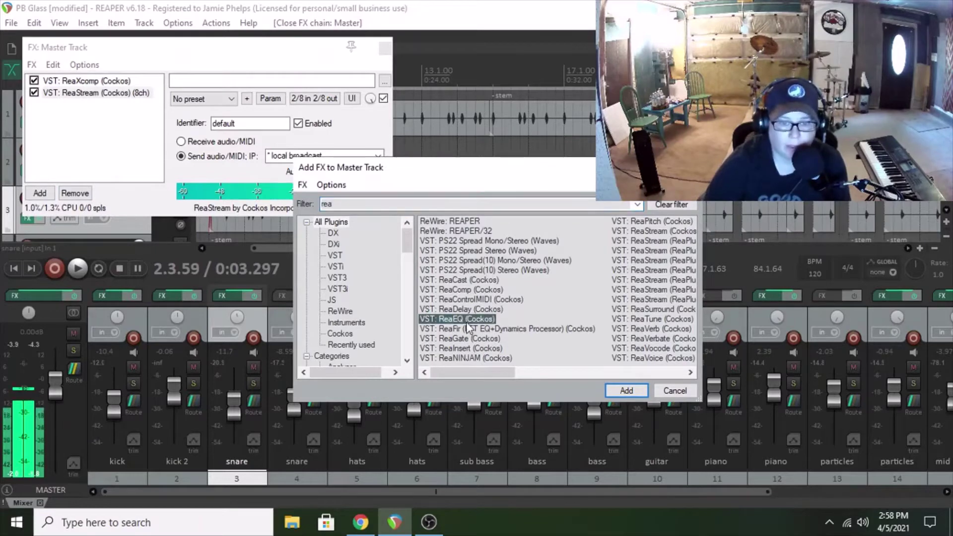
{"action": "left_click", "coordinate": [626, 391]}
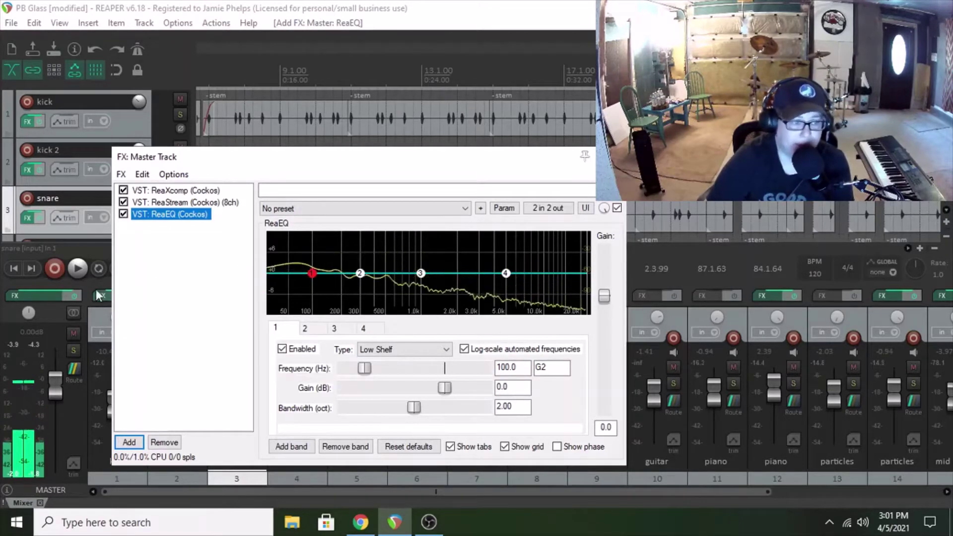
{"action": "left_click", "coordinate": [78, 269]}
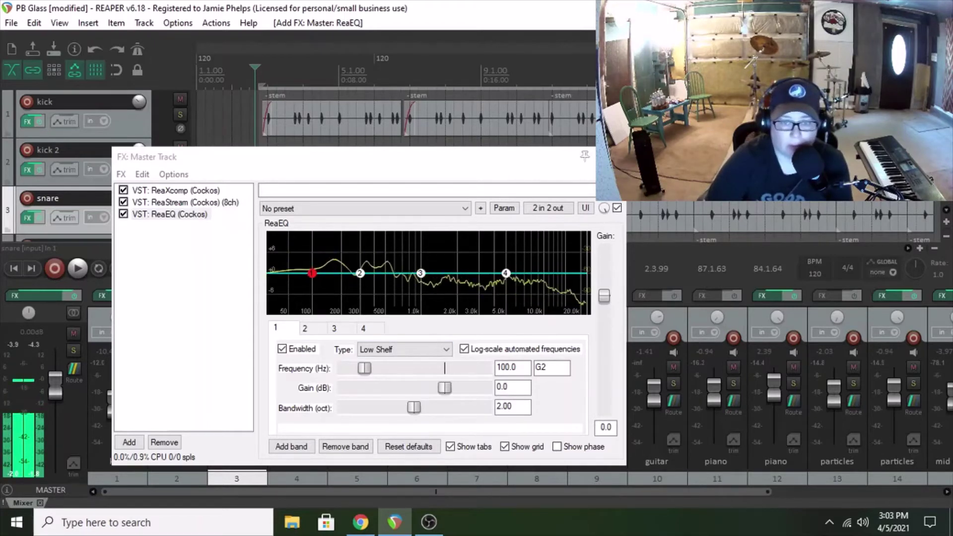
{"action": "key", "text": "Escape"}
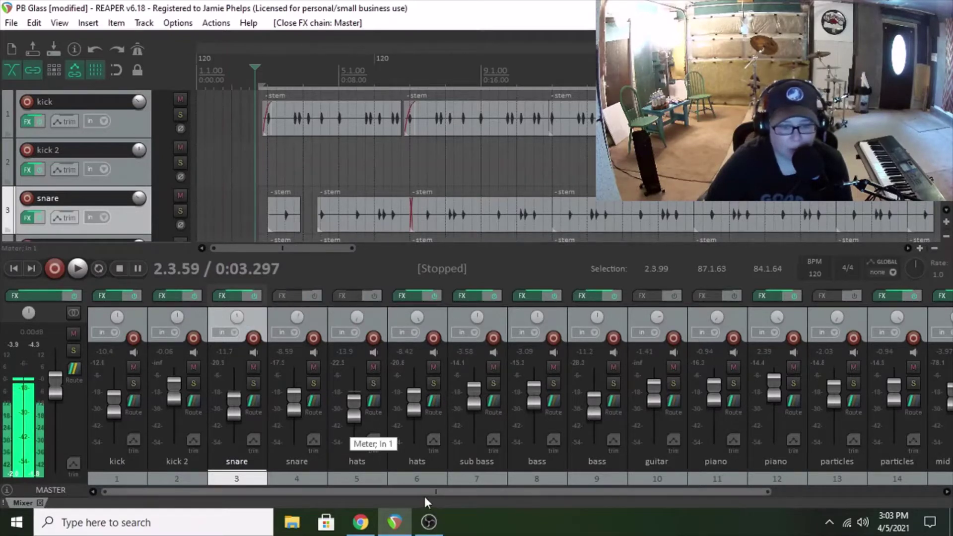
Step: Solo track 18 at the end of the mixer
{"action": "left_click_drag", "start_coordinate": [424, 492], "coordinate": [686, 480]}
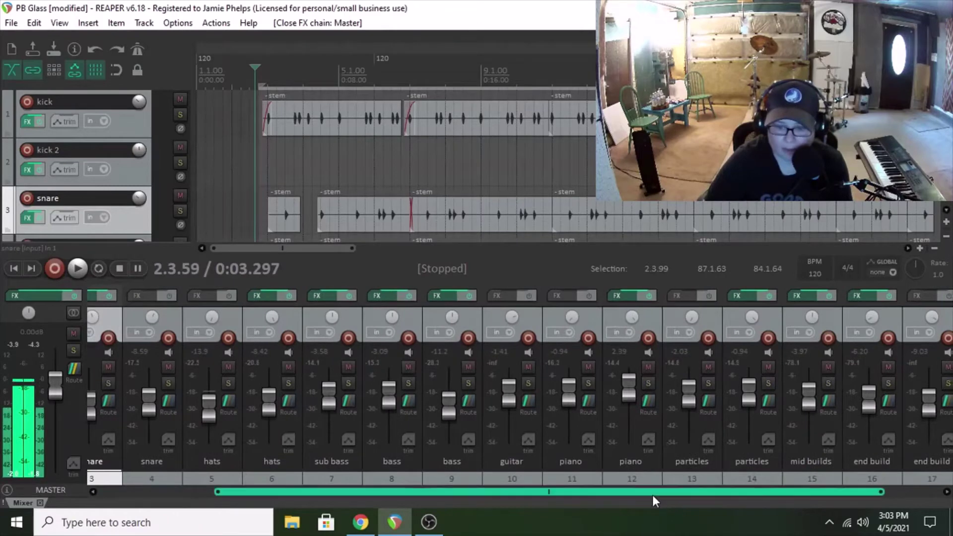
{"action": "scroll", "coordinate": [652, 495], "scroll_direction": "right", "scroll_amount": 1}
{"action": "left_click", "coordinate": [938, 383]}
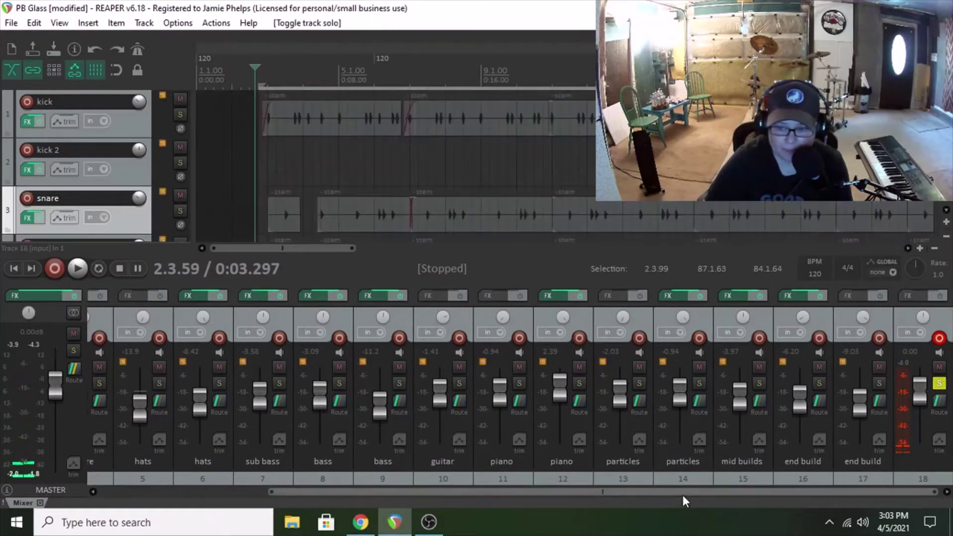
Step: Also solo the kick, kick 2 and both snare tracks
{"action": "left_click_drag", "start_coordinate": [685, 492], "coordinate": [304, 498]}
{"action": "left_click", "coordinate": [132, 382]}
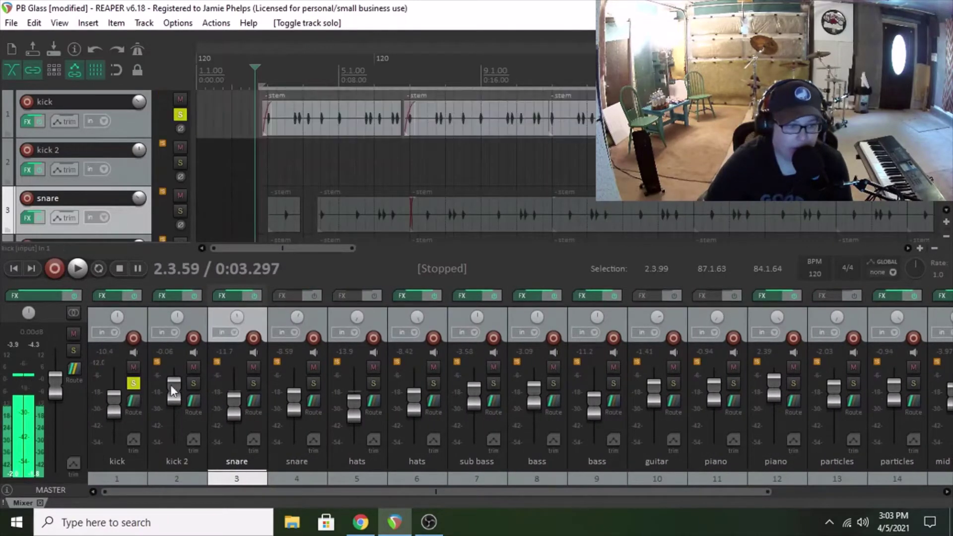
{"action": "left_click", "coordinate": [193, 383]}
{"action": "left_click", "coordinate": [254, 383]}
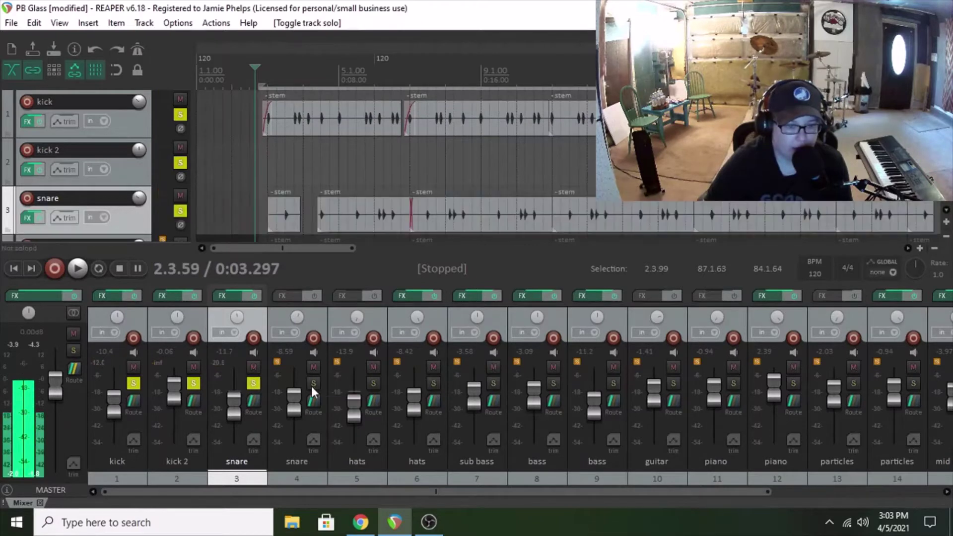
{"action": "left_click", "coordinate": [312, 384]}
{"action": "left_click", "coordinate": [373, 382]}
{"action": "left_click", "coordinate": [435, 384]}
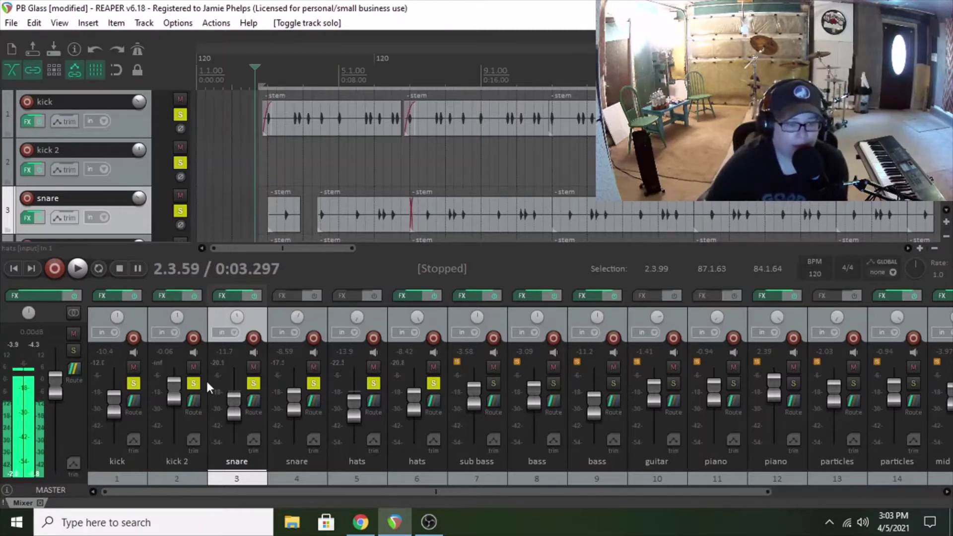
{"action": "left_click", "coordinate": [373, 383]}
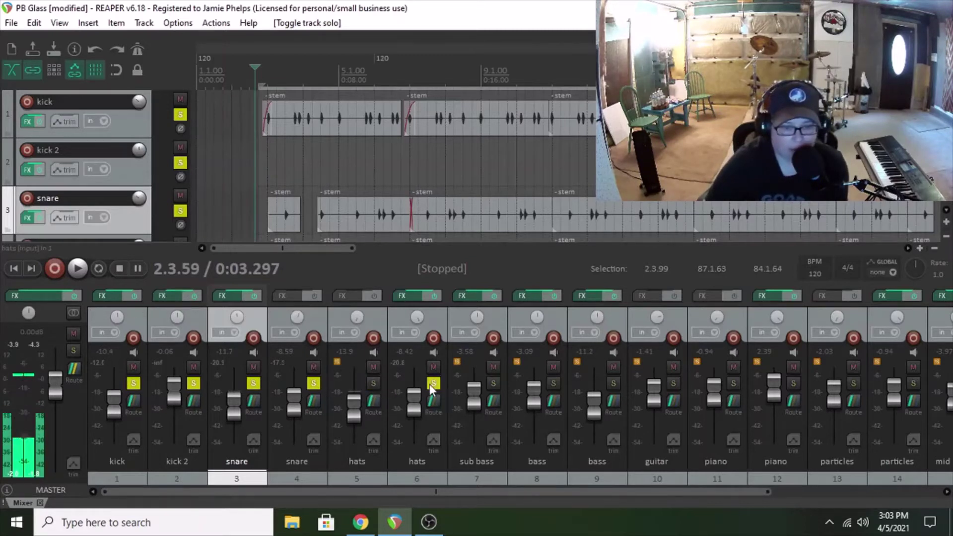
{"action": "left_click", "coordinate": [432, 384]}
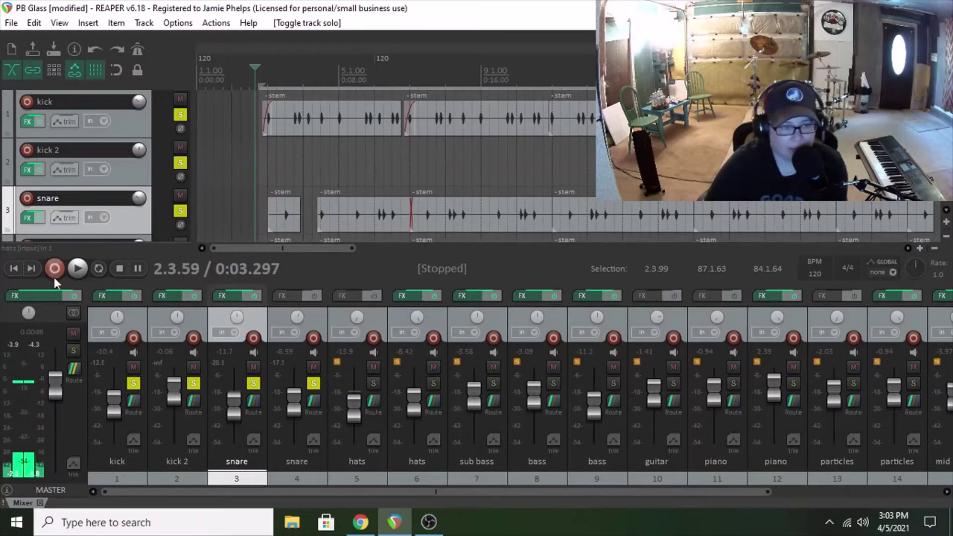
Step: Listen to the soloed drum tracks and examine the kick track's ReaEQ curve during playback
{"action": "left_click", "coordinate": [77, 269]}
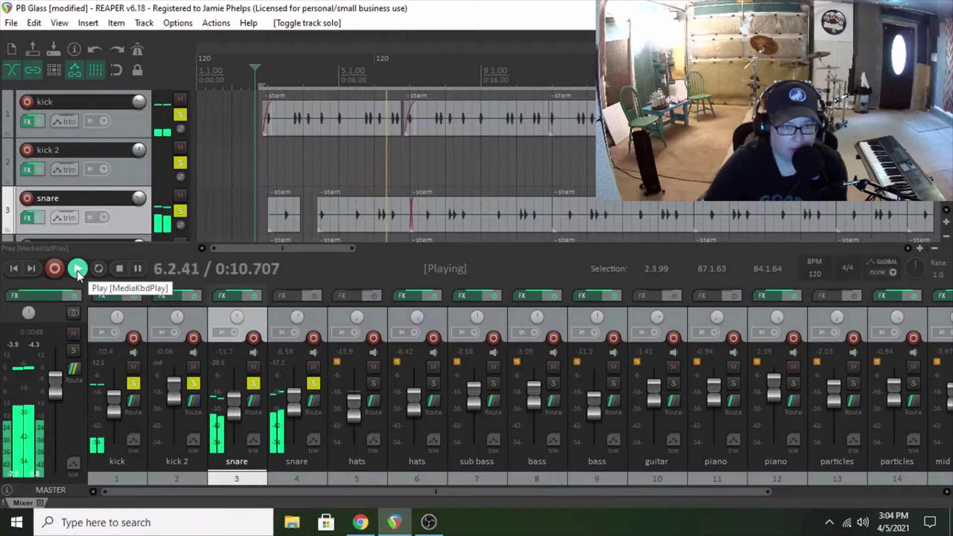
{"action": "left_click", "coordinate": [120, 270]}
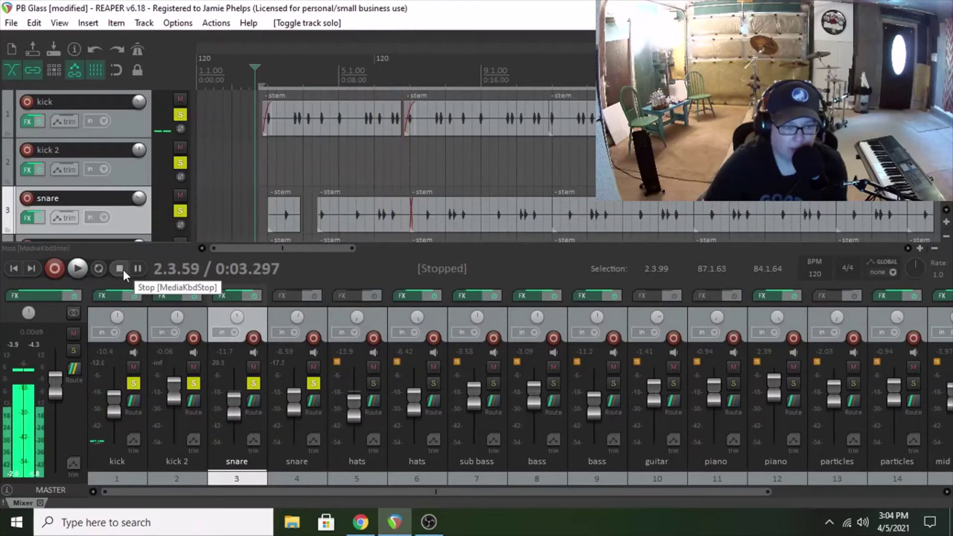
{"action": "left_click", "coordinate": [115, 294]}
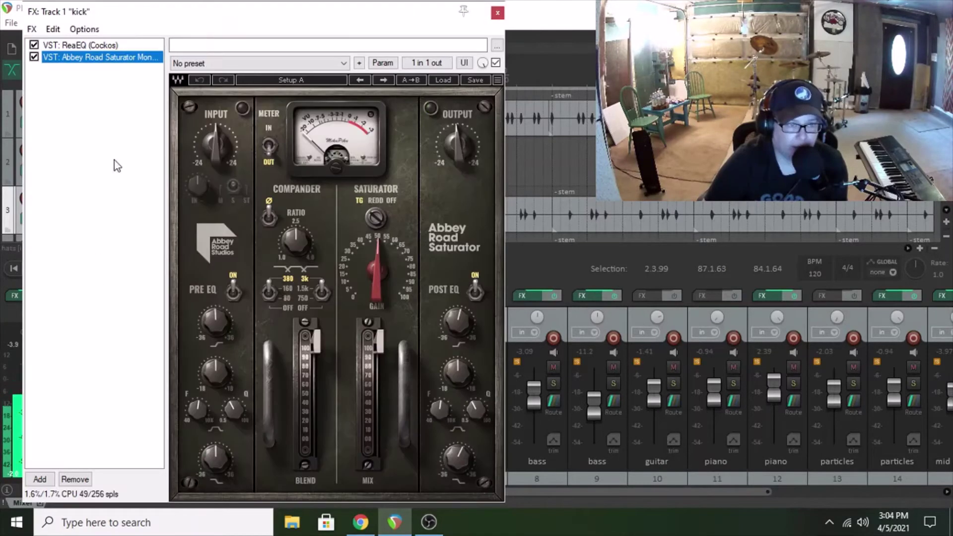
{"action": "left_click", "coordinate": [93, 44]}
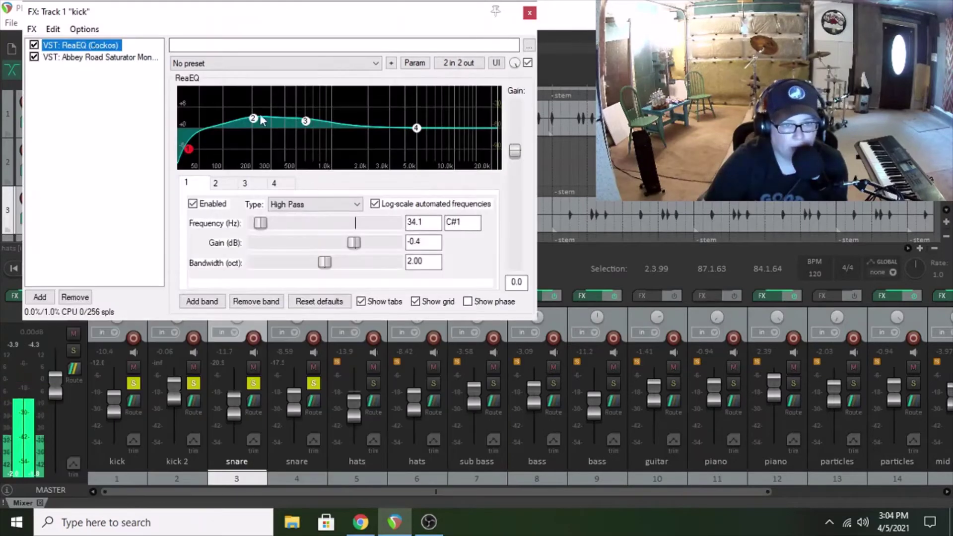
{"action": "left_click_drag", "start_coordinate": [230, 10], "coordinate": [311, 159]}
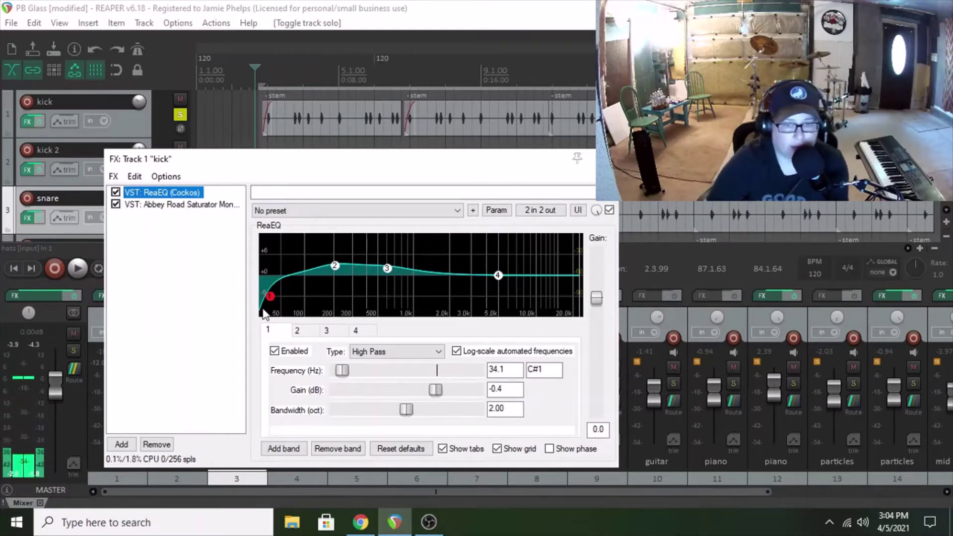
{"action": "mouse_move", "coordinate": [336, 270]}
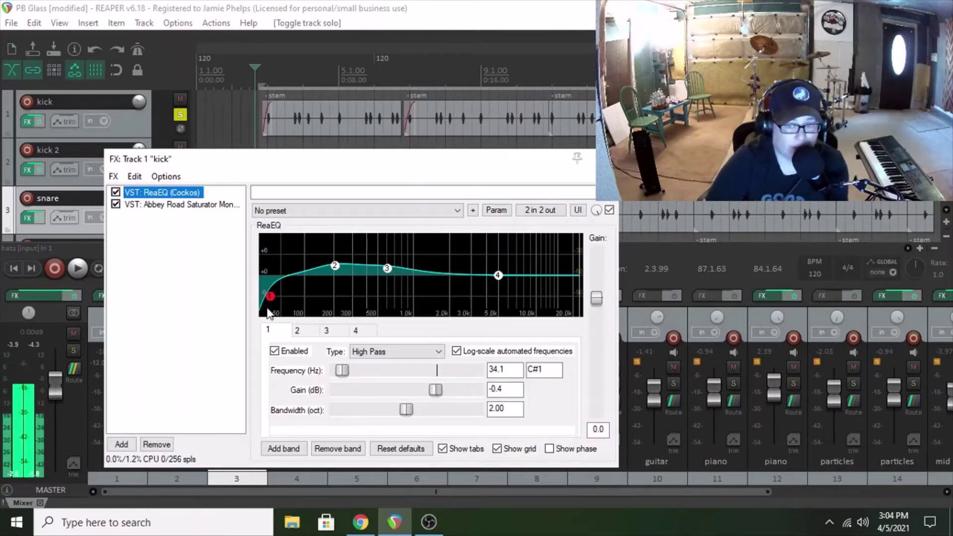
{"action": "left_click", "coordinate": [84, 273]}
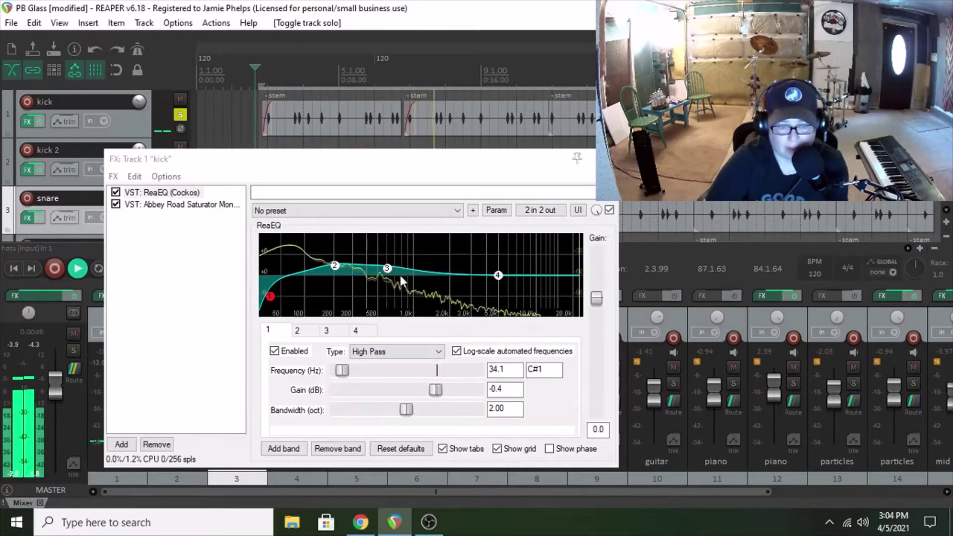
{"action": "key", "text": "Escape"}
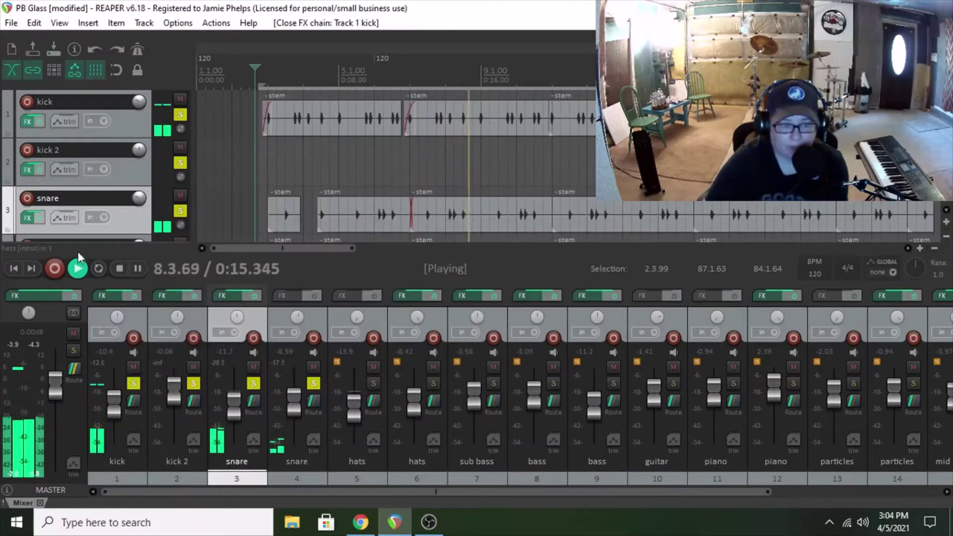
{"action": "left_click", "coordinate": [118, 268]}
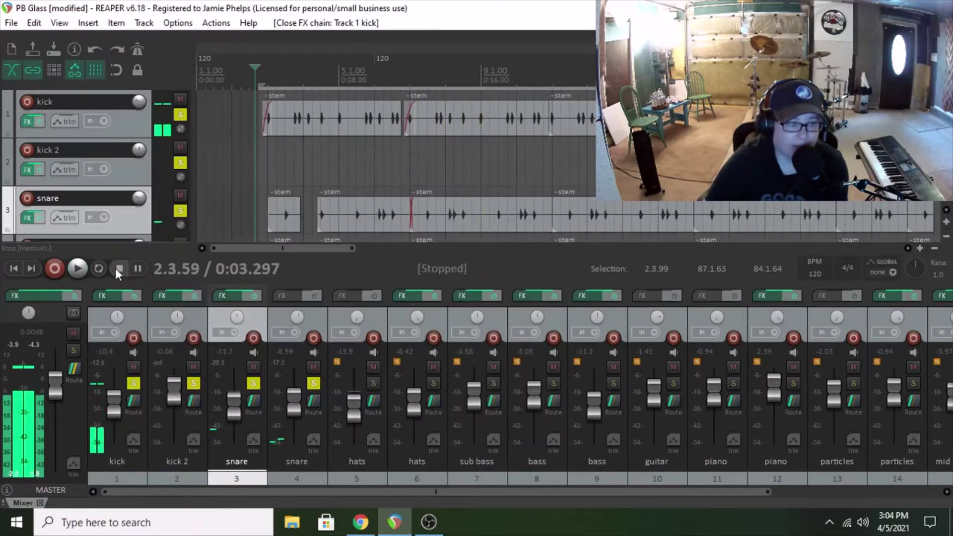
Step: Examine the ReaEQ curve on the kick 2 track while playing the song, and close its FX window
{"action": "left_click", "coordinate": [170, 296]}
{"action": "left_click_drag", "start_coordinate": [270, 46], "coordinate": [437, 136]}
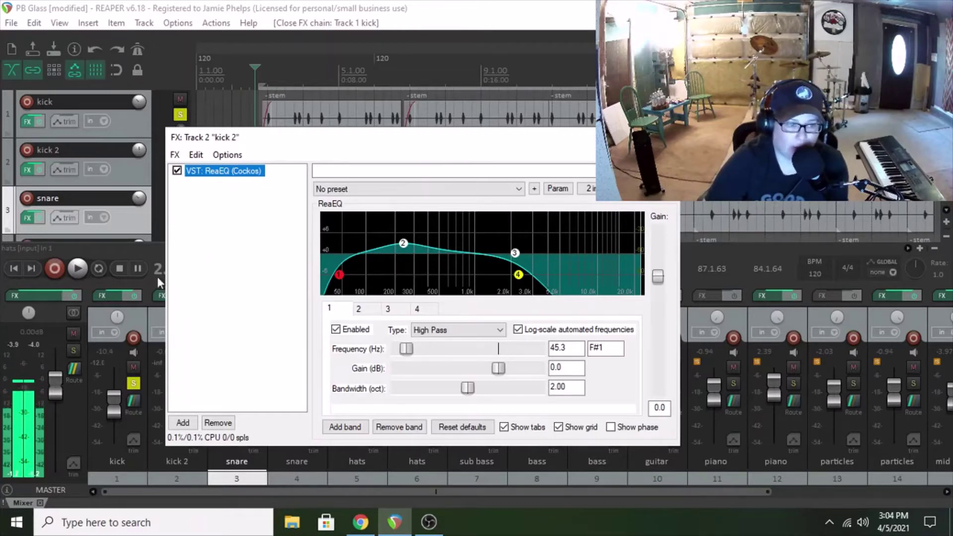
{"action": "left_click_drag", "start_coordinate": [257, 135], "coordinate": [288, 149]}
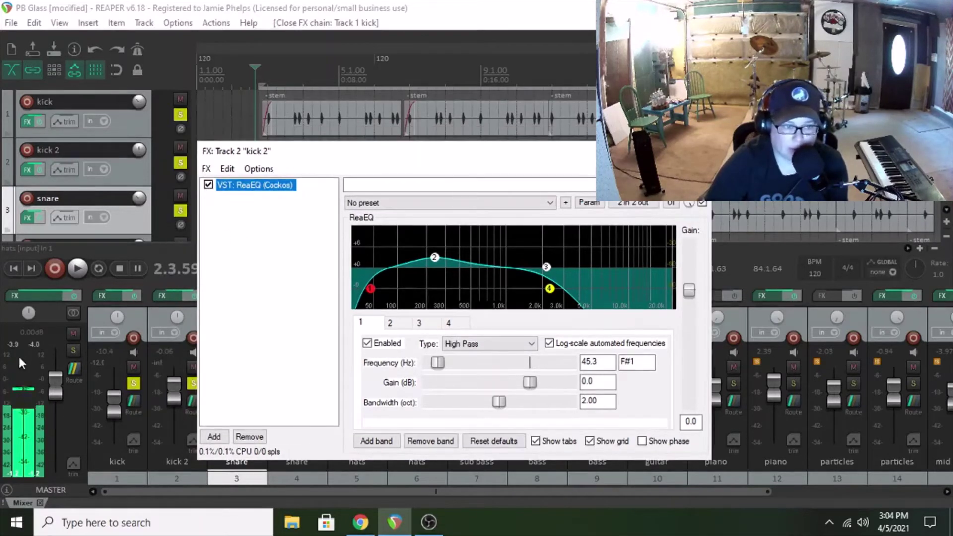
{"action": "left_click", "coordinate": [76, 272]}
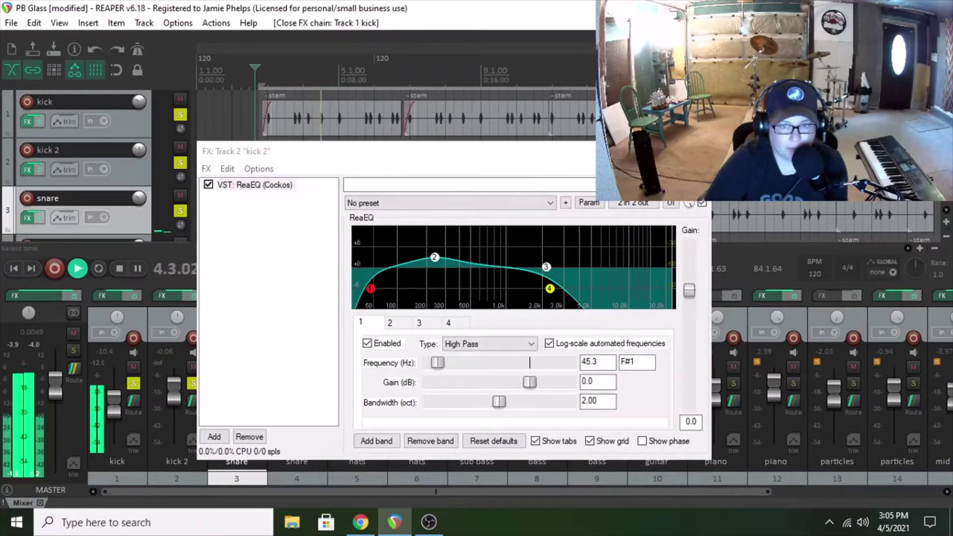
{"action": "left_click", "coordinate": [704, 151]}
Step: Play the soloed drums from around bar 61, where the kick 2 items begin, replay that passage and stop
{"action": "left_click_drag", "start_coordinate": [309, 247], "coordinate": [671, 239]}
{"action": "left_click", "coordinate": [531, 164]}
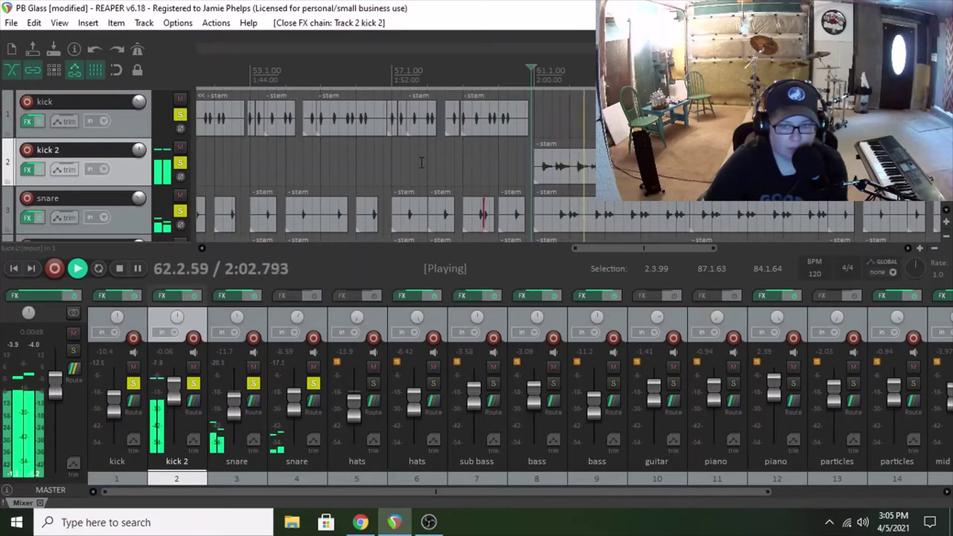
{"action": "left_click_drag", "start_coordinate": [592, 247], "coordinate": [641, 246]}
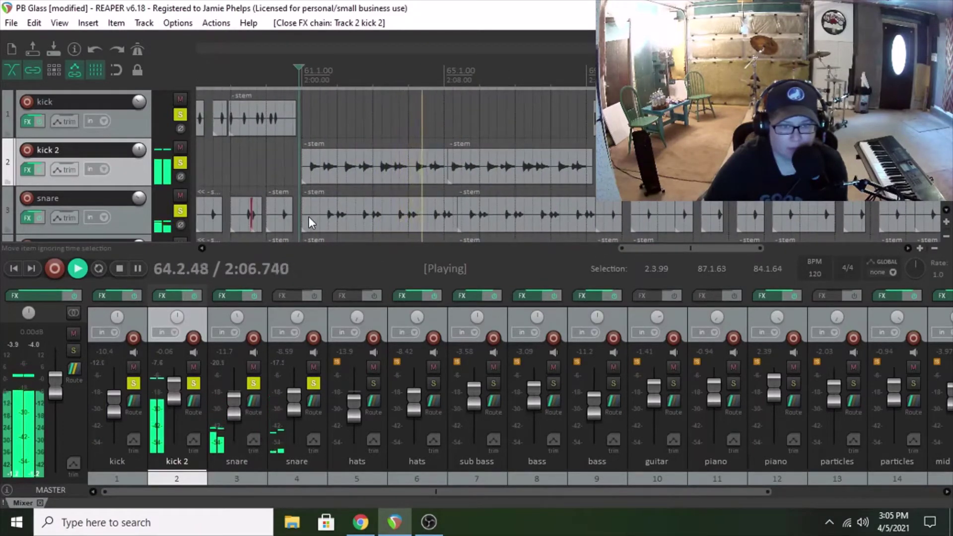
{"action": "left_click", "coordinate": [118, 270]}
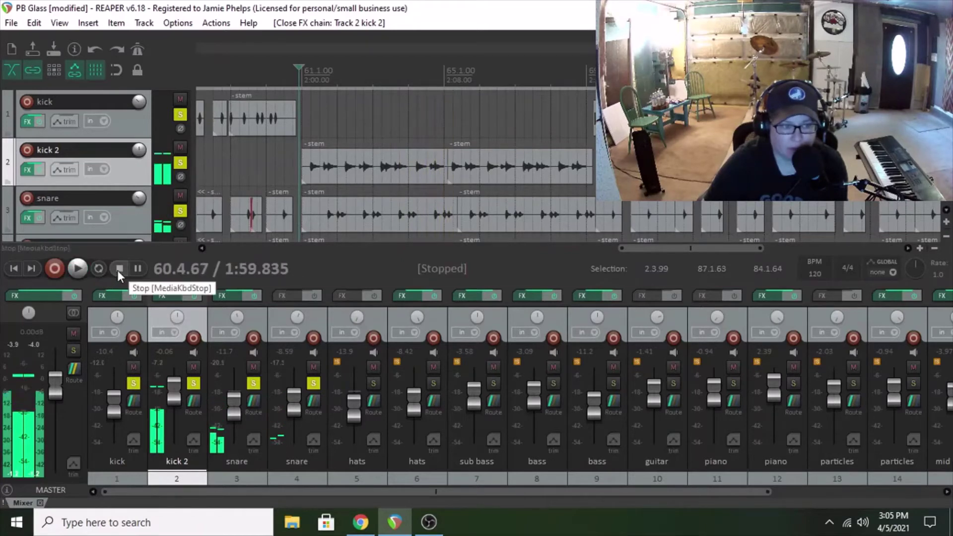
{"action": "left_click", "coordinate": [305, 188]}
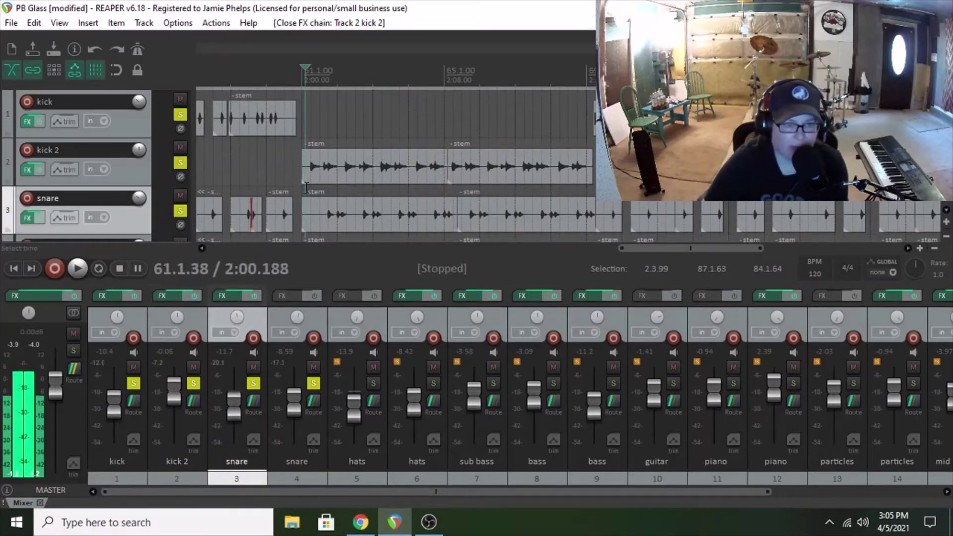
{"action": "left_click", "coordinate": [79, 269]}
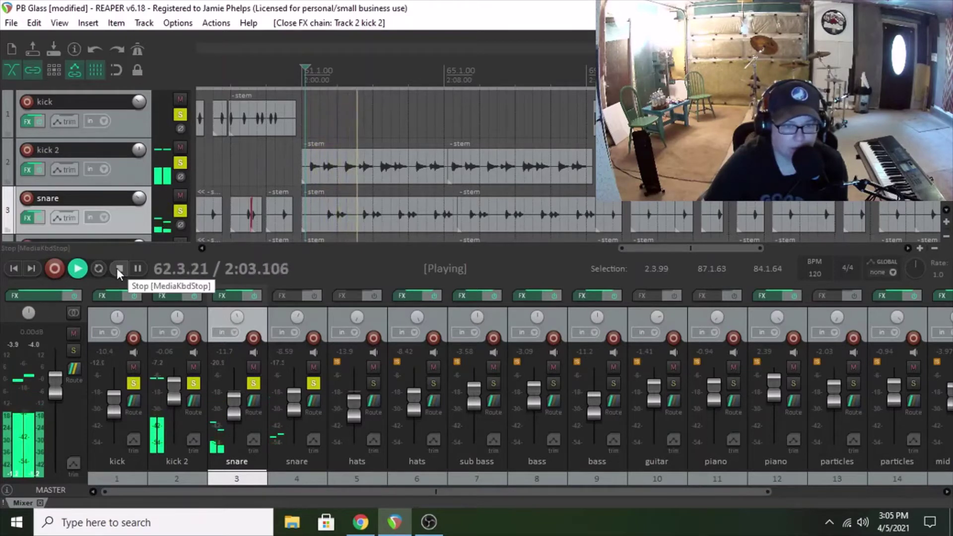
{"action": "left_click", "coordinate": [119, 268]}
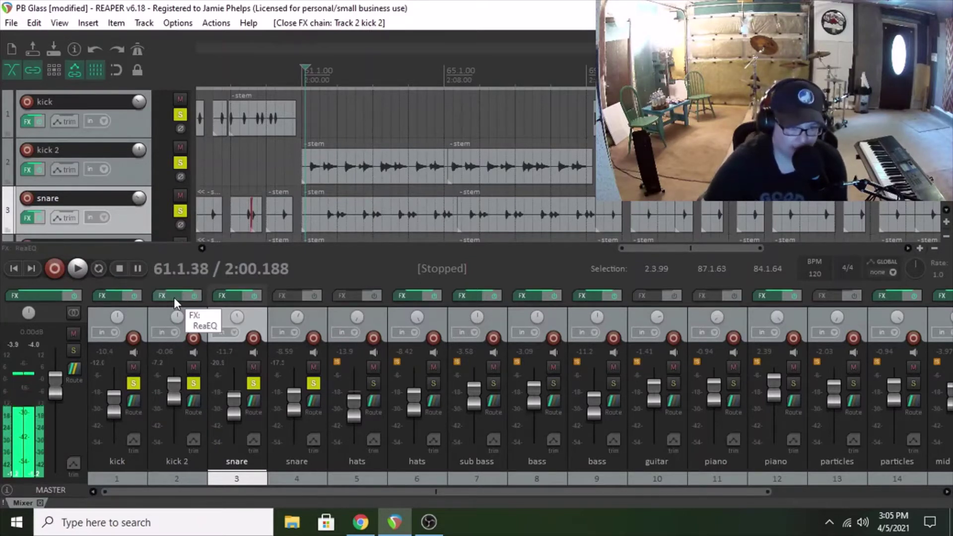
Step: Unsolo the kick and both snare tracks, leaving only kick 2 soloed
{"action": "left_click", "coordinate": [134, 383]}
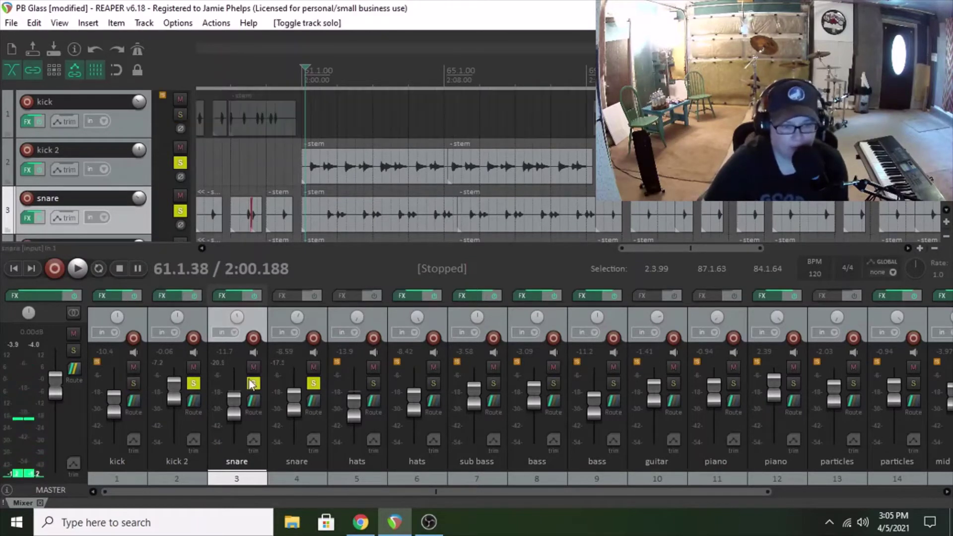
{"action": "left_click", "coordinate": [252, 383]}
{"action": "left_click", "coordinate": [315, 384]}
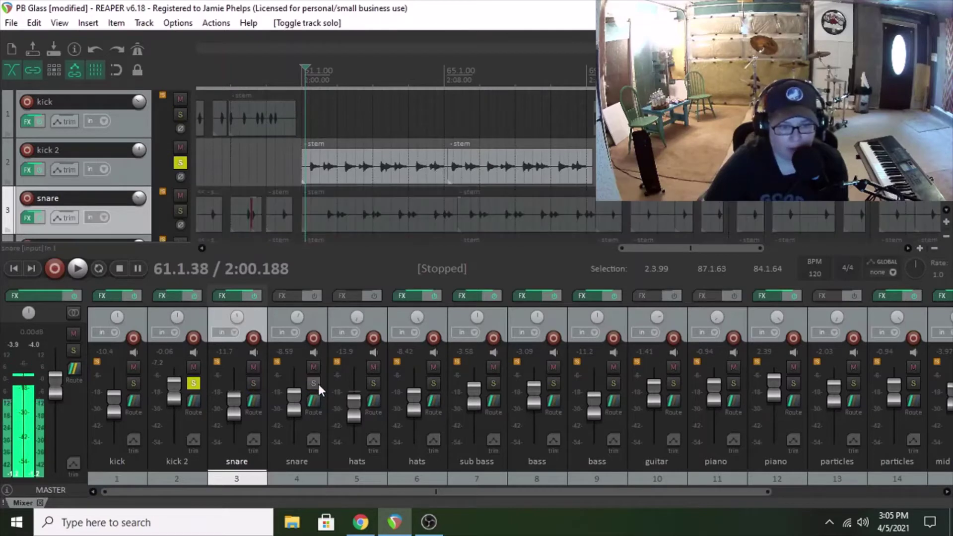
Step: Play kick 2 alone from bar 61 with its ReaEQ open, compare the sound with the EQ bypassed and enabled, and stop
{"action": "left_click", "coordinate": [78, 268]}
{"action": "left_click", "coordinate": [175, 296]}
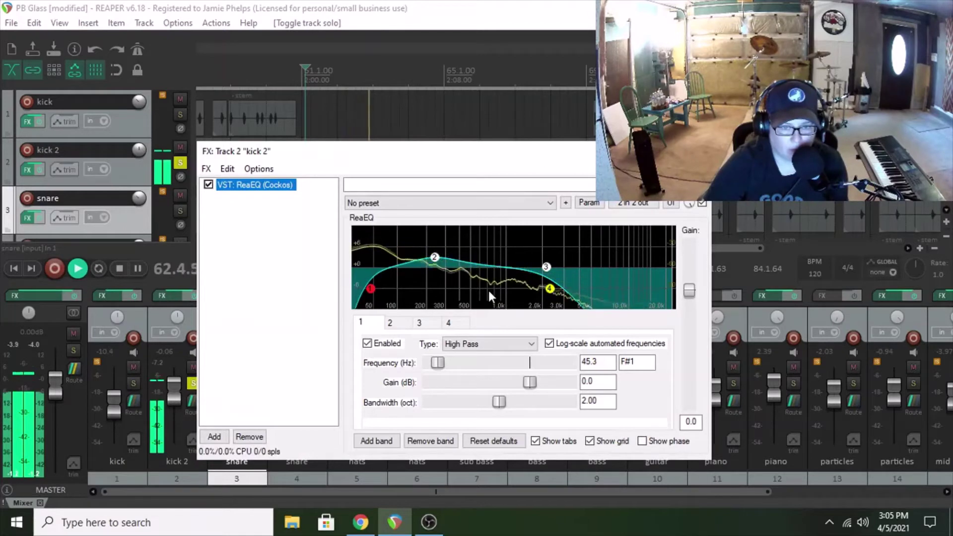
{"action": "left_click", "coordinate": [208, 185]}
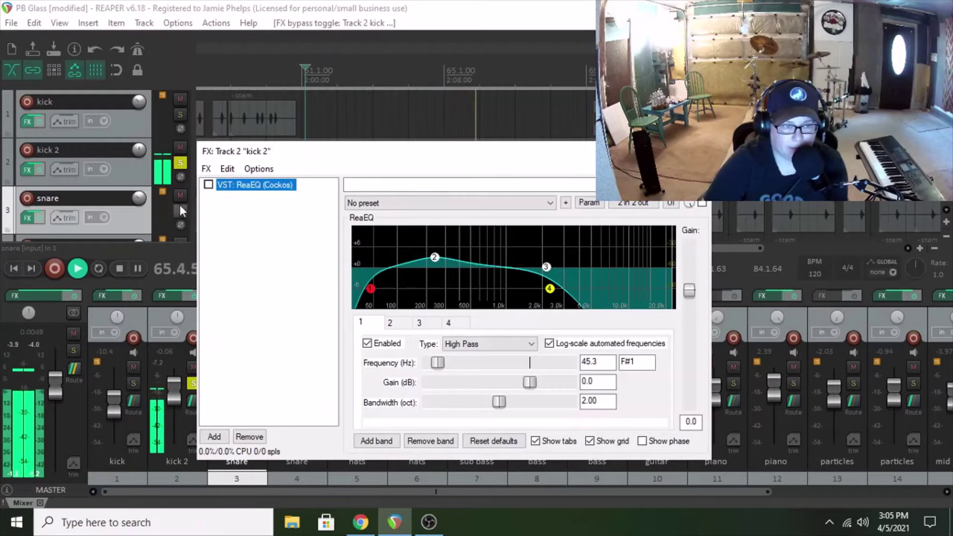
{"action": "left_click", "coordinate": [208, 185]}
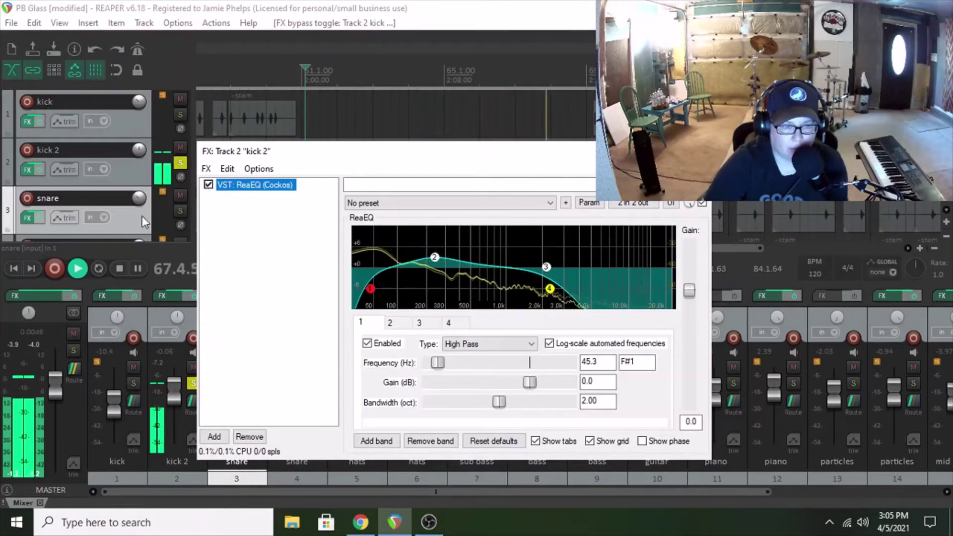
{"action": "left_click", "coordinate": [119, 268]}
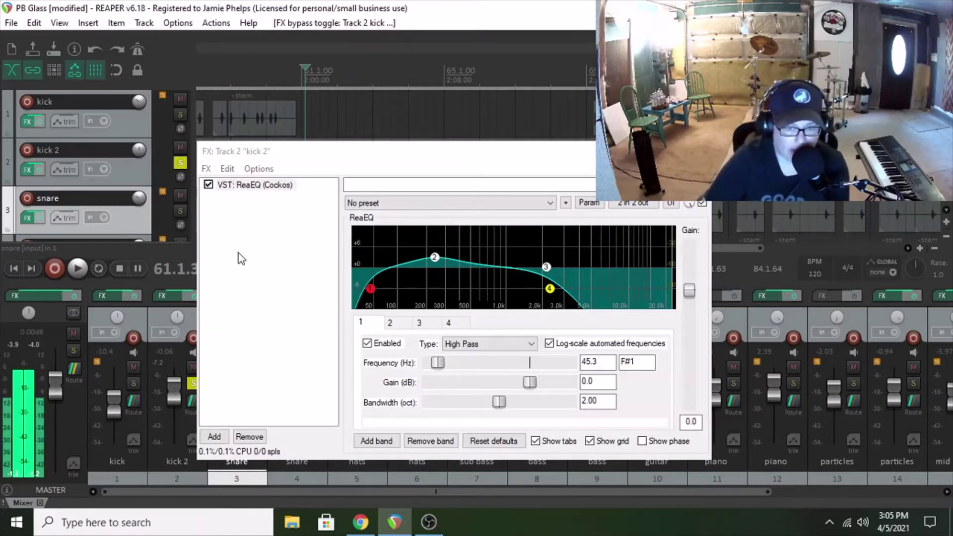
Step: Replay the kick 2 passage to repeat the ReaEQ bypass comparison, stop playback and close the FX window
{"action": "left_click", "coordinate": [79, 273]}
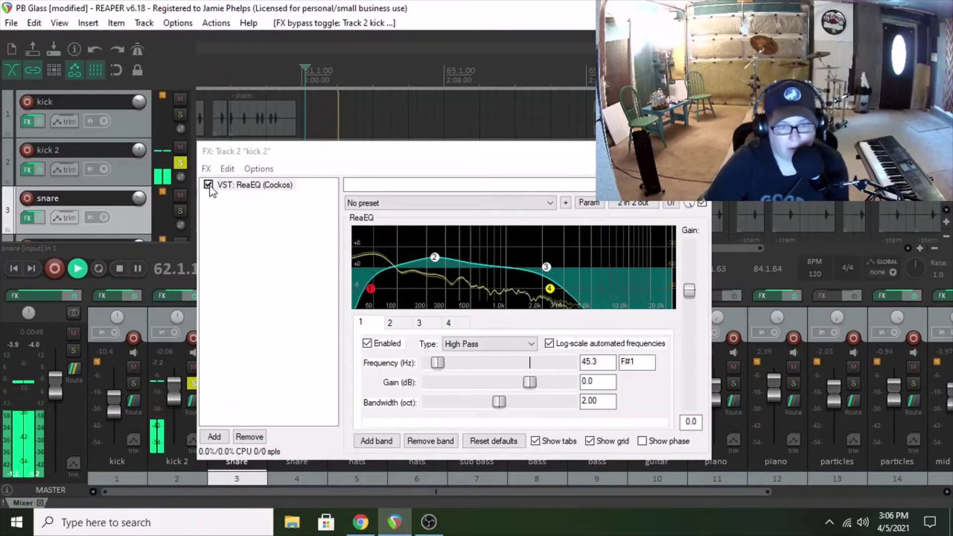
{"action": "left_click", "coordinate": [208, 185]}
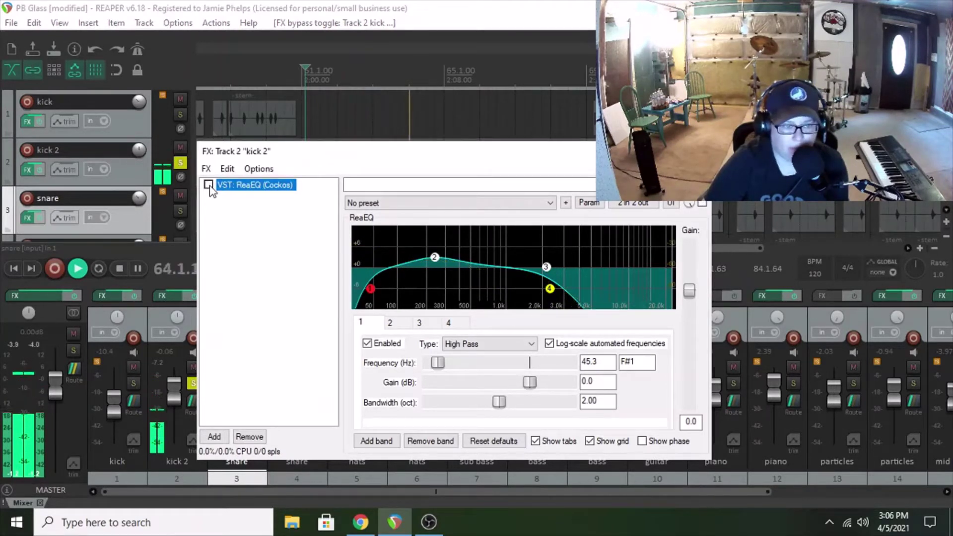
{"action": "left_click", "coordinate": [208, 185]}
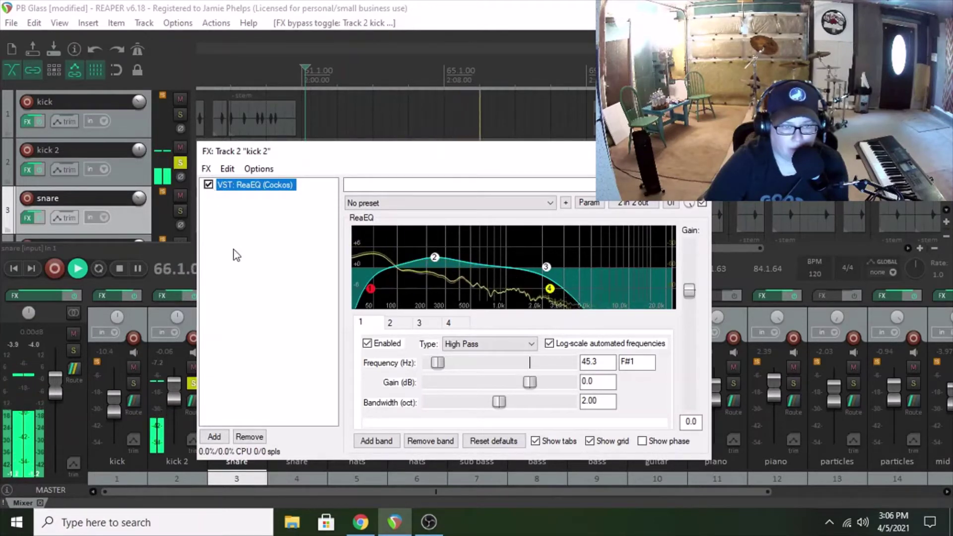
{"action": "left_click", "coordinate": [120, 268]}
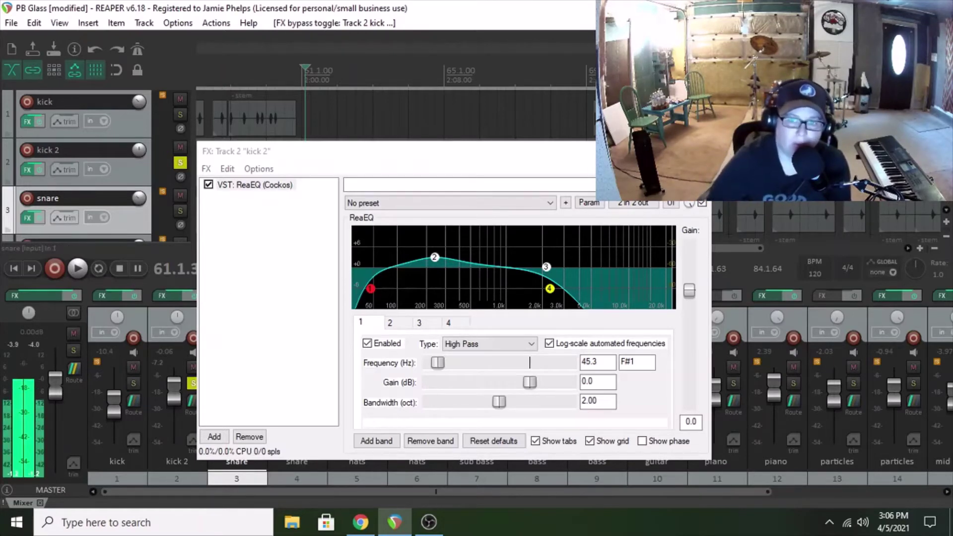
{"action": "key", "text": "Escape"}
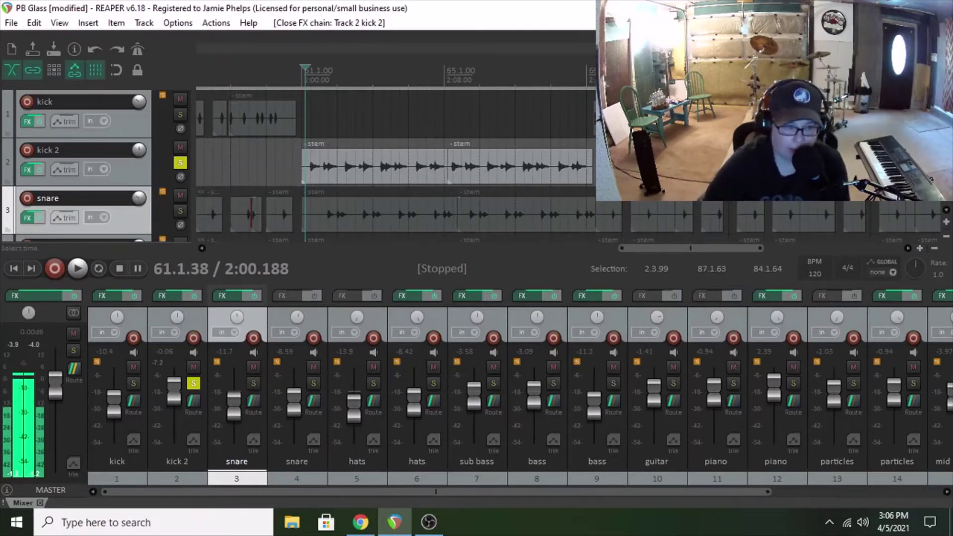
Step: Solo the sub bass track alongside kick 2, examine its ReaEQ curve and close the FX window
{"action": "scroll", "coordinate": [322, 164], "scroll_direction": "down", "scroll_amount": 5}
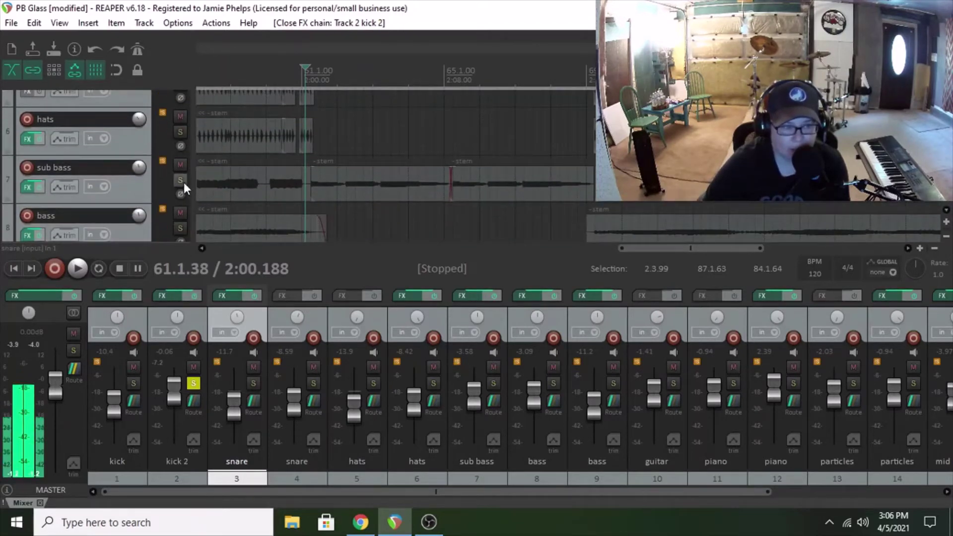
{"action": "left_click", "coordinate": [183, 183]}
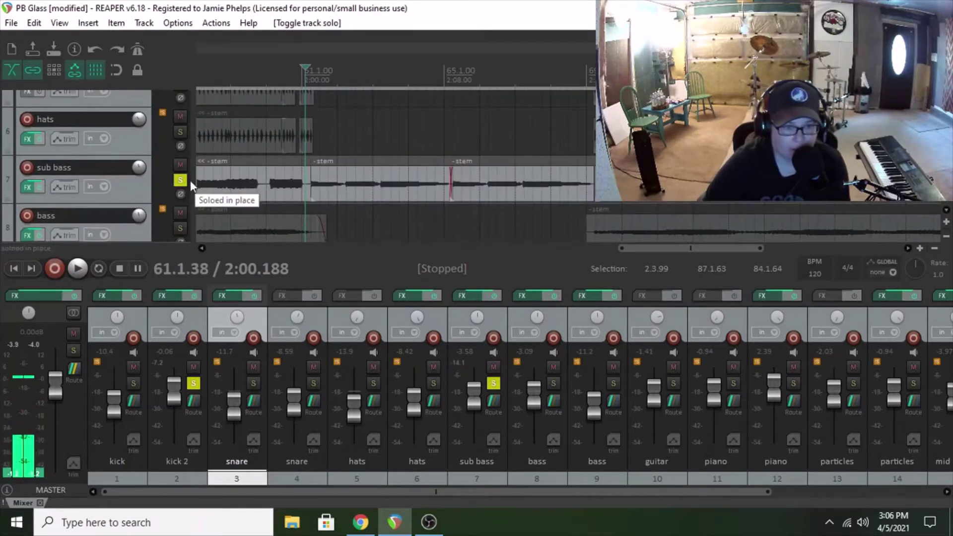
{"action": "left_click", "coordinate": [468, 294]}
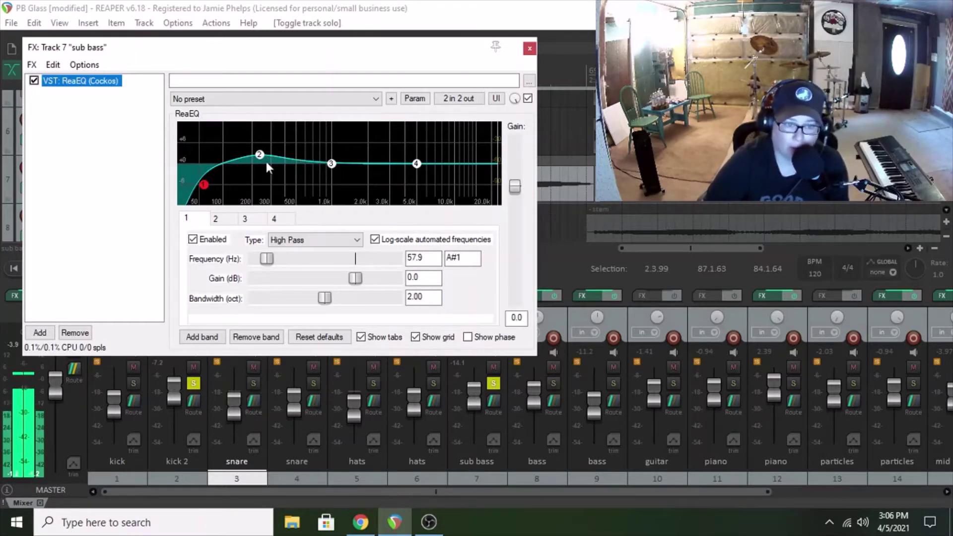
{"action": "left_click", "coordinate": [529, 49]}
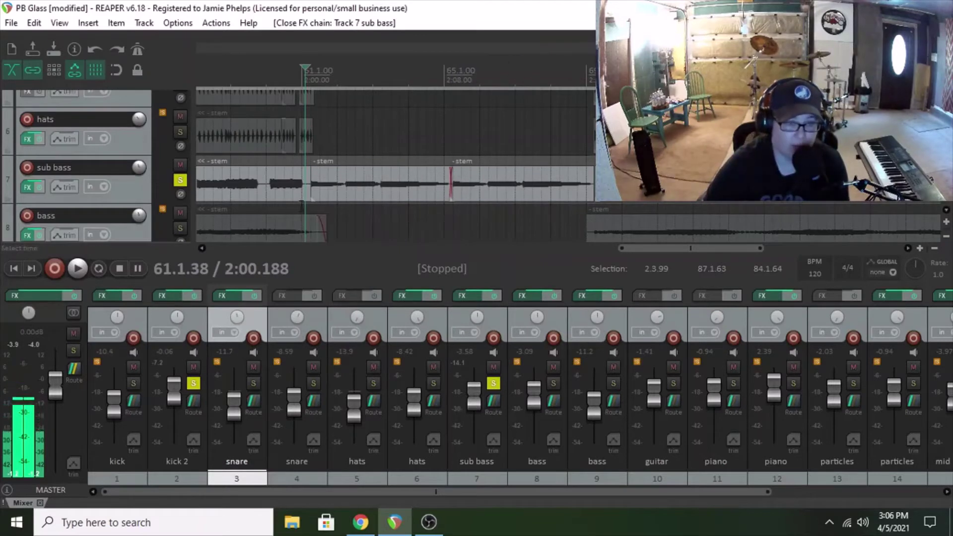
Step: Play kick 2 and sub bass together from bar 61, stop playback and unsolo both tracks
{"action": "left_click", "coordinate": [85, 275]}
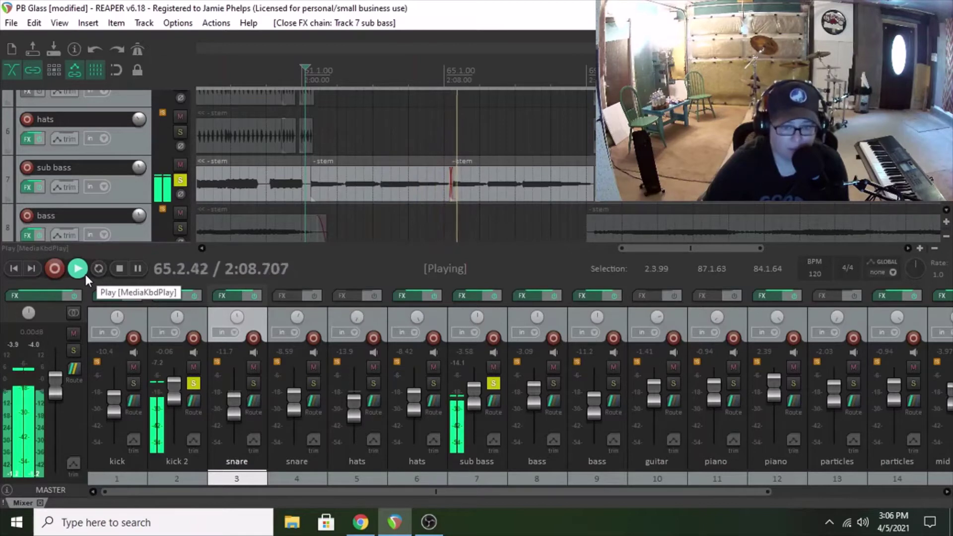
{"action": "left_click", "coordinate": [118, 267]}
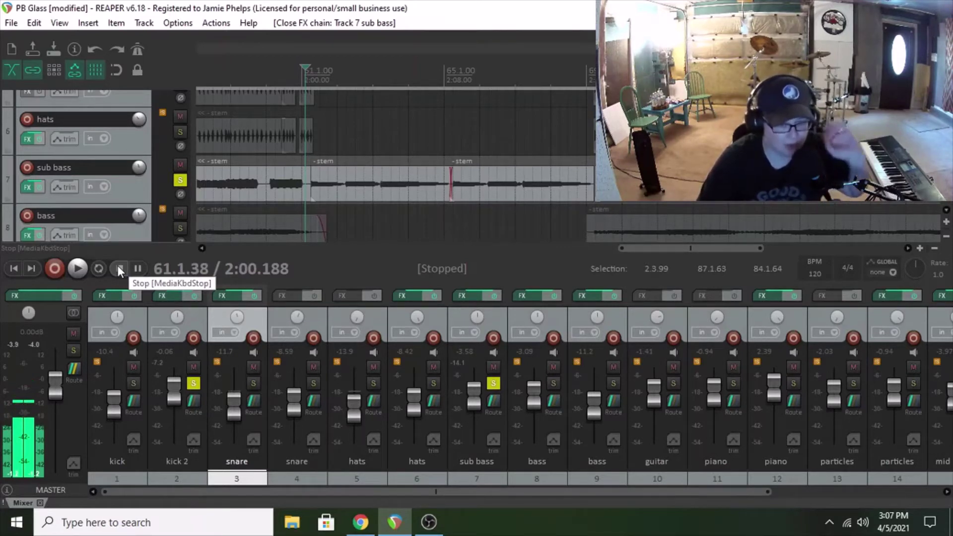
{"action": "left_click", "coordinate": [492, 383]}
{"action": "left_click", "coordinate": [193, 383]}
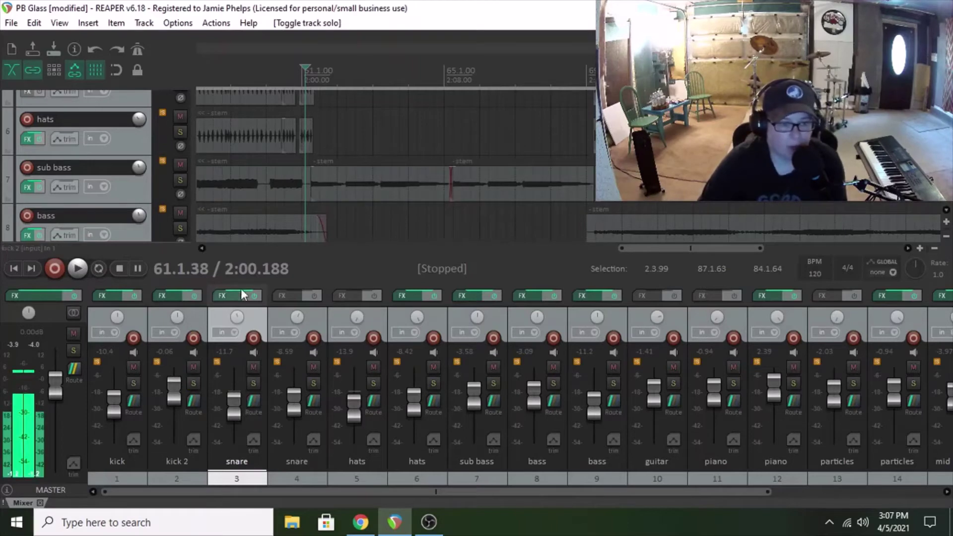
Step: Solo the first snare track and place the edit cursor near the song's start, in bar 4 before the longer snare items
{"action": "scroll", "coordinate": [396, 168], "scroll_direction": "up", "scroll_amount": 2}
{"action": "scroll", "coordinate": [397, 166], "scroll_direction": "up", "scroll_amount": 2}
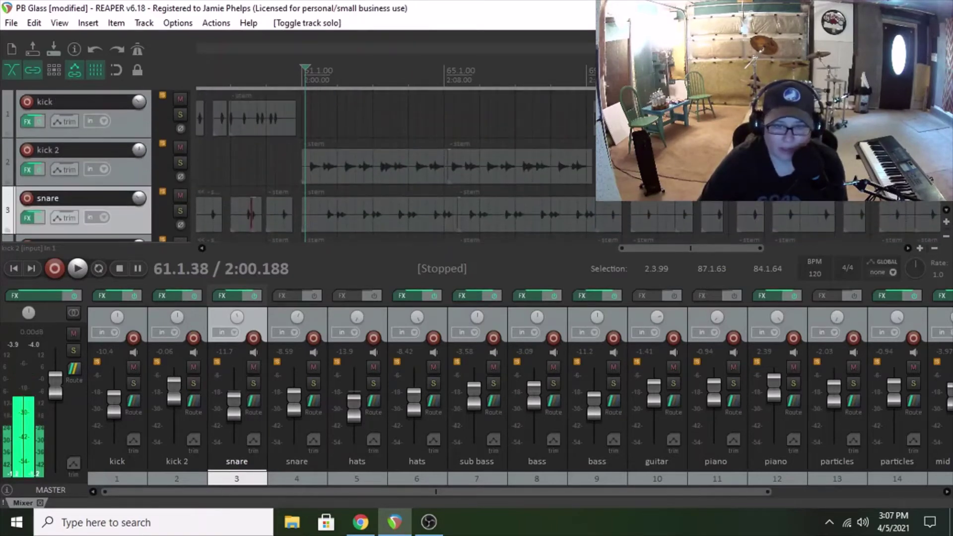
{"action": "left_click_drag", "start_coordinate": [681, 248], "coordinate": [272, 249]}
{"action": "scroll", "coordinate": [392, 167], "scroll_direction": "down", "scroll_amount": 4}
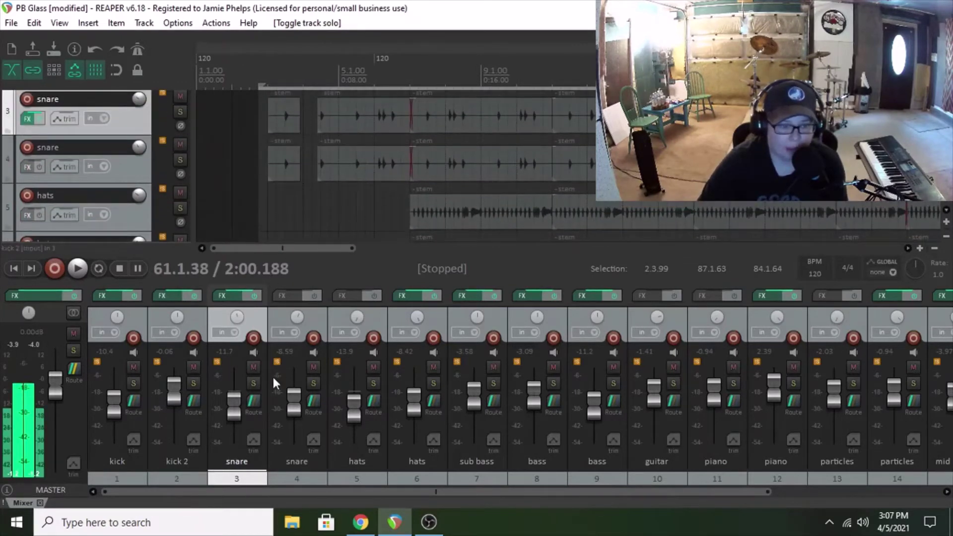
{"action": "left_click", "coordinate": [253, 383]}
{"action": "left_click_drag", "start_coordinate": [281, 245], "coordinate": [295, 245]}
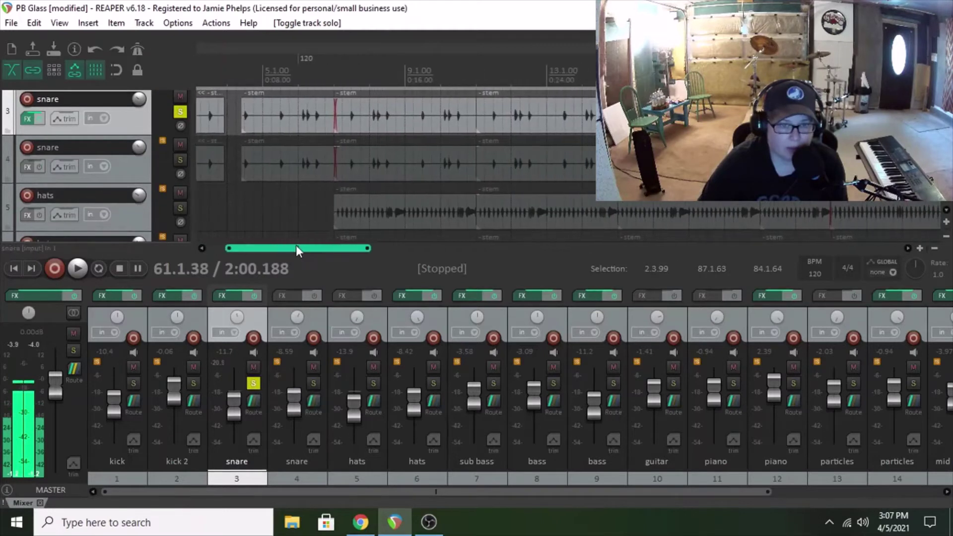
{"action": "left_click", "coordinate": [233, 158]}
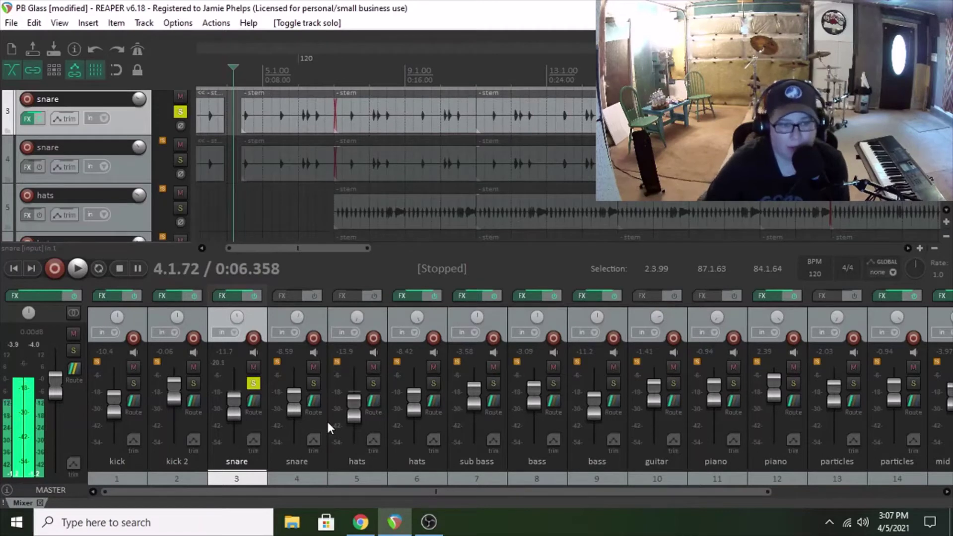
Step: Add ReaEQ after OldSkoolVerb in the first snare track's FX chain and bypass OldSkoolVerb
{"action": "left_click", "coordinate": [223, 297]}
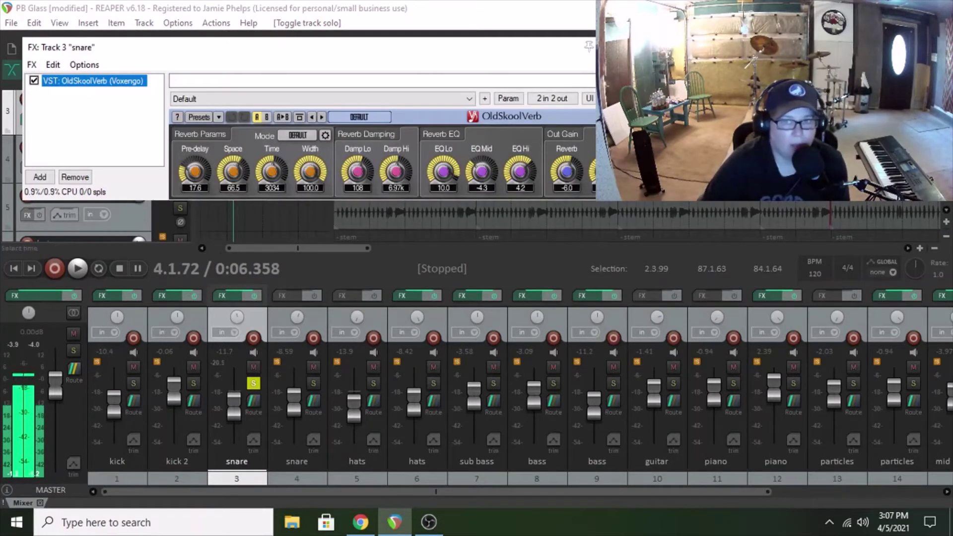
{"action": "left_click", "coordinate": [236, 297]}
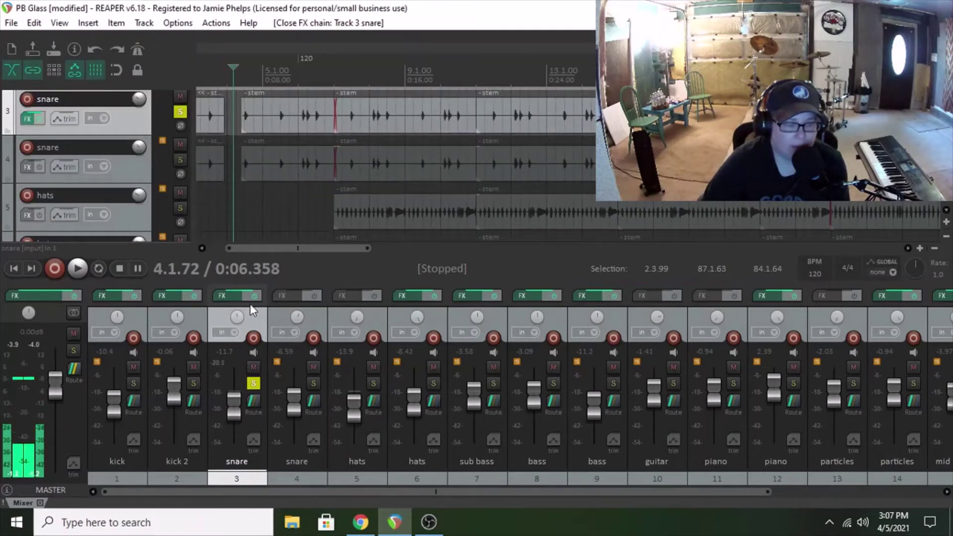
{"action": "left_click", "coordinate": [223, 295]}
{"action": "left_click", "coordinate": [40, 177]}
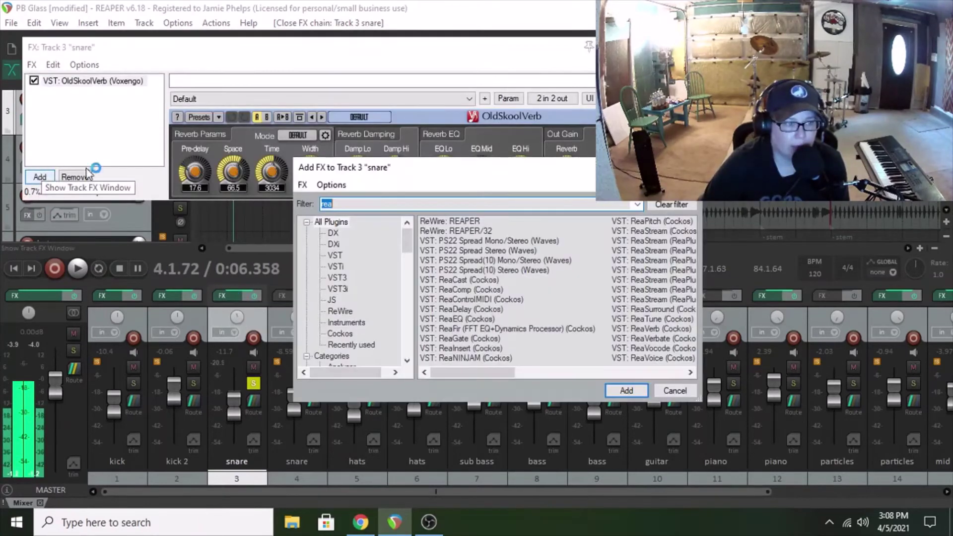
{"action": "left_click", "coordinate": [484, 319]}
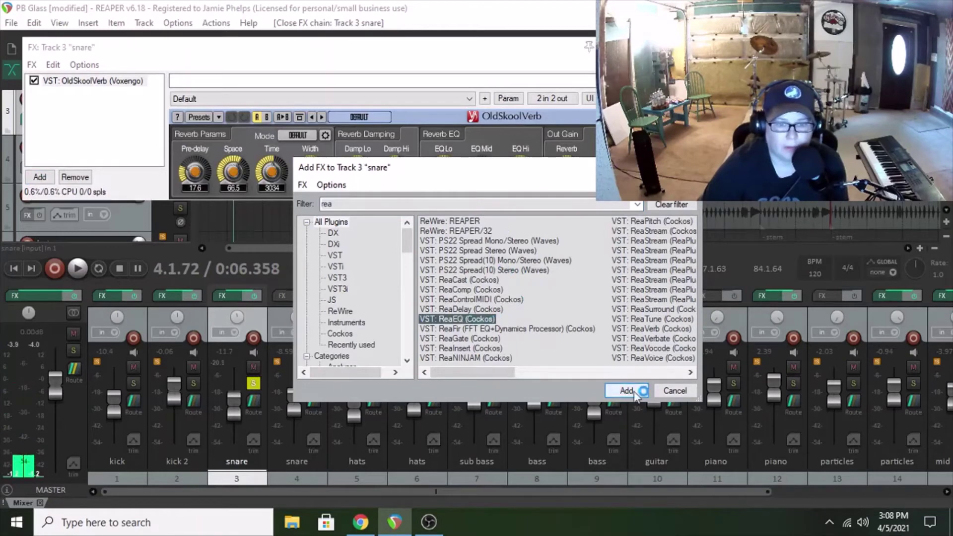
{"action": "left_click", "coordinate": [627, 391]}
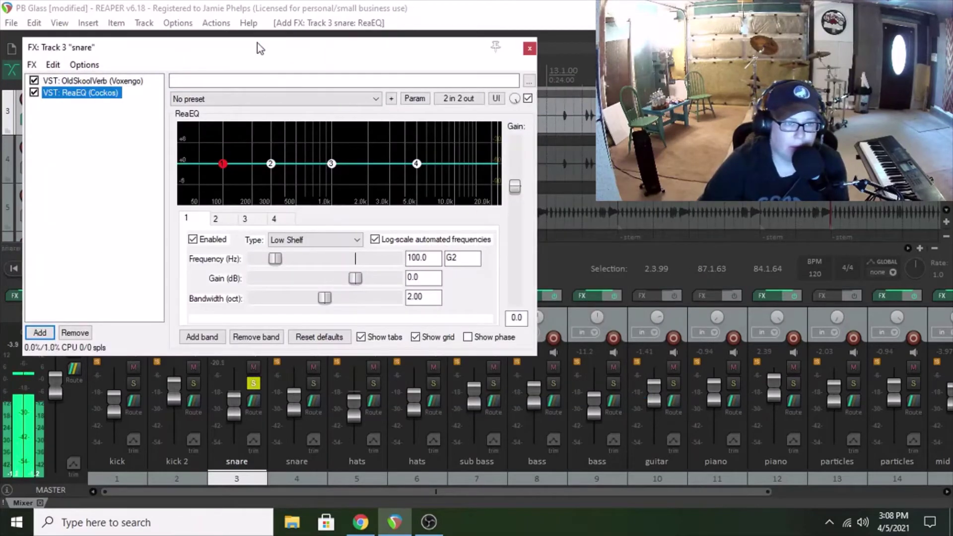
{"action": "left_click_drag", "start_coordinate": [257, 43], "coordinate": [341, 134]}
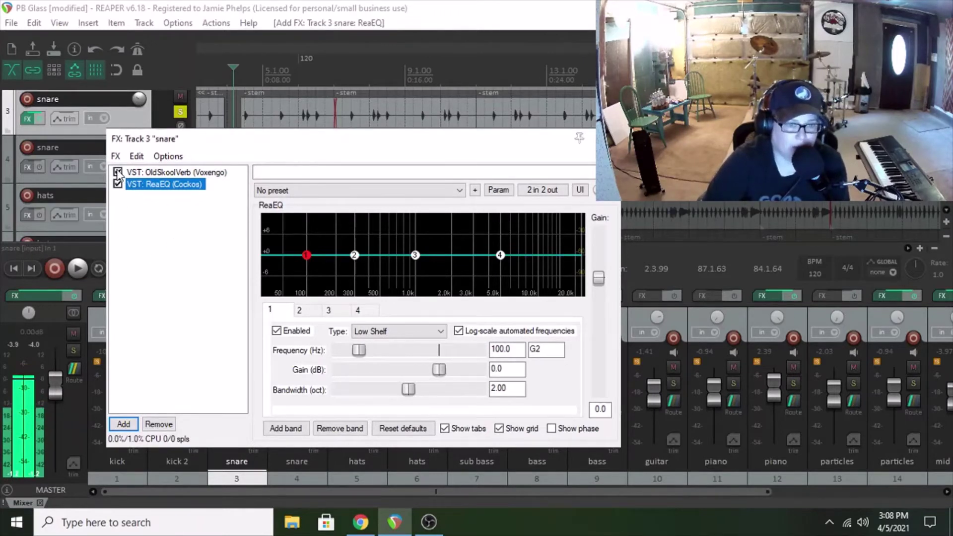
{"action": "left_click", "coordinate": [117, 172]}
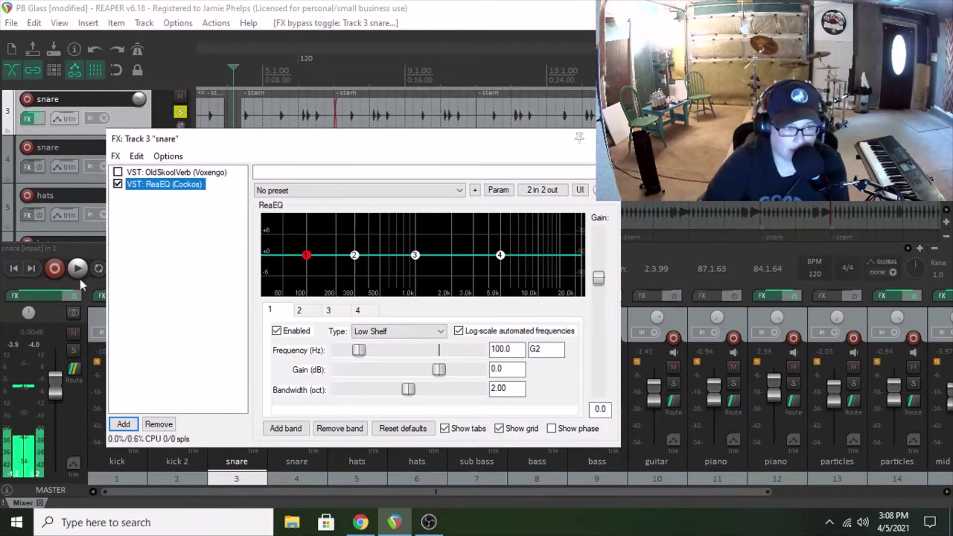
Step: Play the soloed snare while raising ReaEQ band 3 at 1000 Hz to a 0.8 dB gain, and stop playback
{"action": "left_click", "coordinate": [77, 269]}
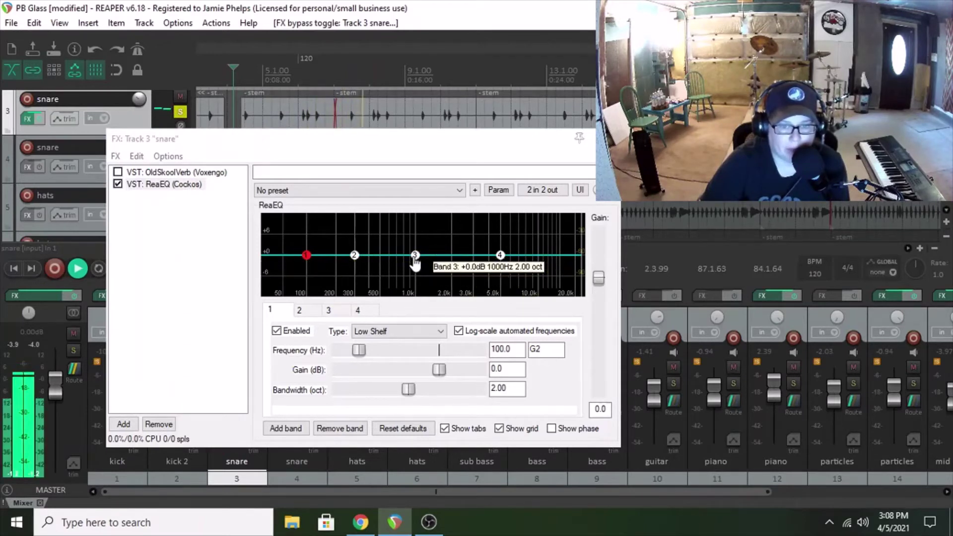
{"action": "mouse_move", "coordinate": [416, 257]}
{"action": "left_mouse_down"}
{"action": "mouse_move", "coordinate": [420, 244]}
{"action": "mouse_move", "coordinate": [451, 238]}
{"action": "mouse_move", "coordinate": [524, 238]}
{"action": "mouse_move", "coordinate": [411, 239]}
{"action": "mouse_move", "coordinate": [417, 267]}
{"action": "mouse_move", "coordinate": [416, 258]}
{"action": "left_mouse_up"}
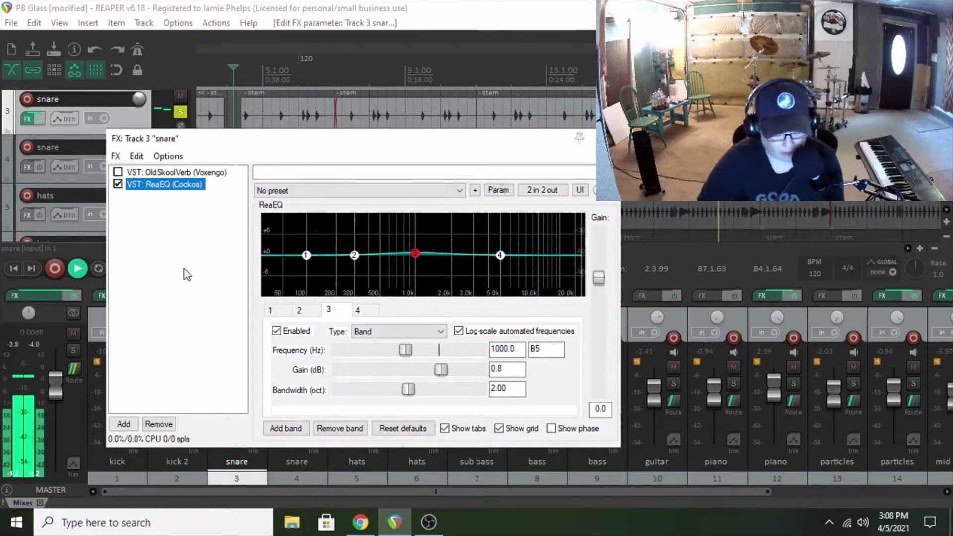
{"action": "key", "text": "space"}
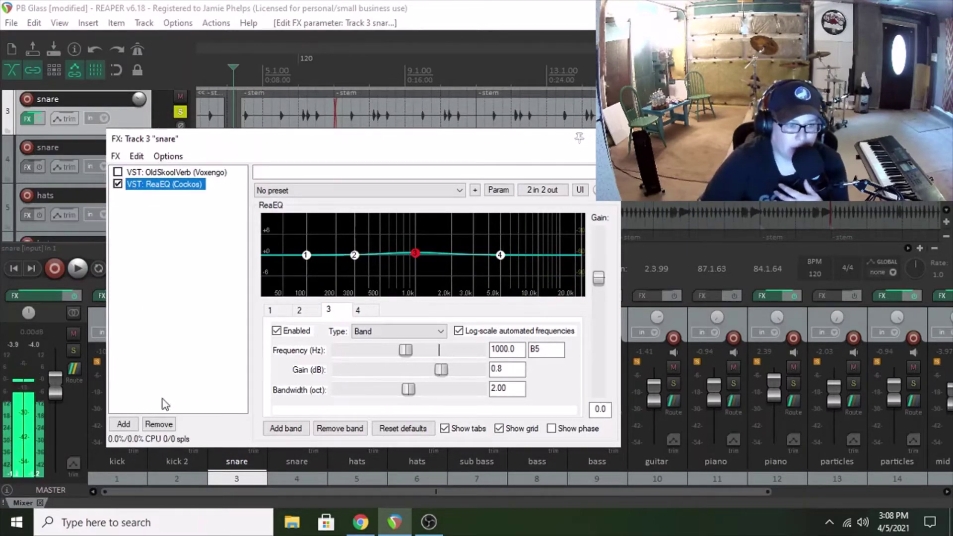
Step: Remove ReaEQ from the snare track, re-enable OldSkoolVerb, close the FX window and unsolo the track
{"action": "left_click", "coordinate": [159, 424]}
{"action": "left_click", "coordinate": [119, 173]}
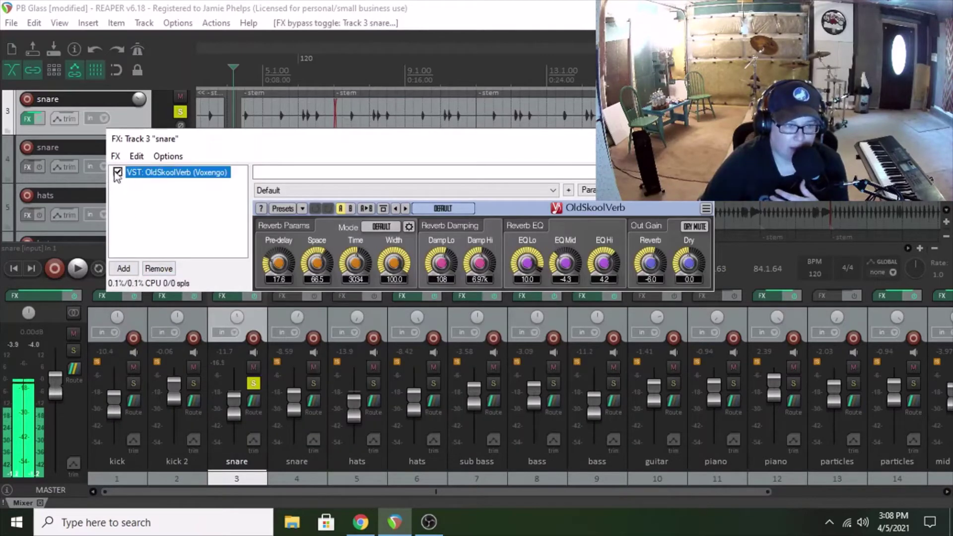
{"action": "key", "text": "Escape"}
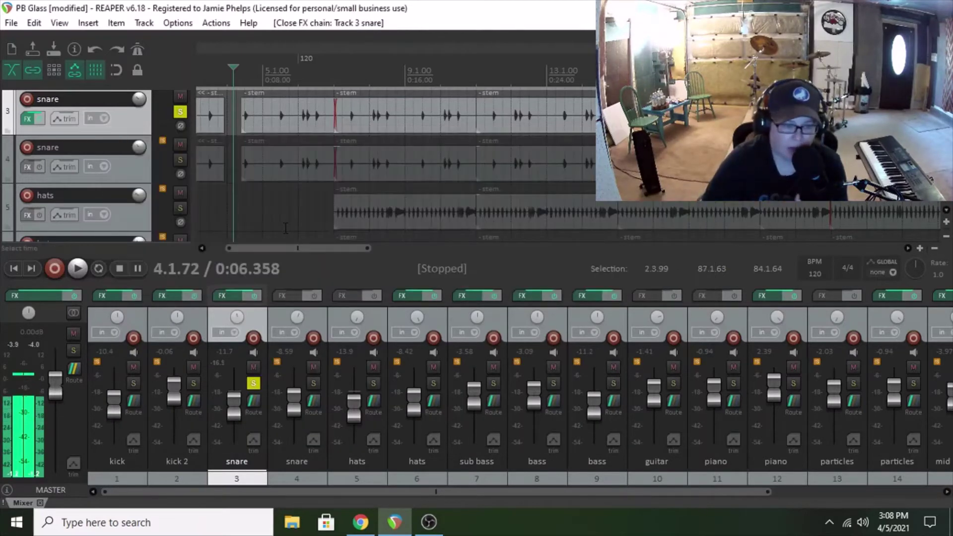
{"action": "left_click", "coordinate": [253, 383]}
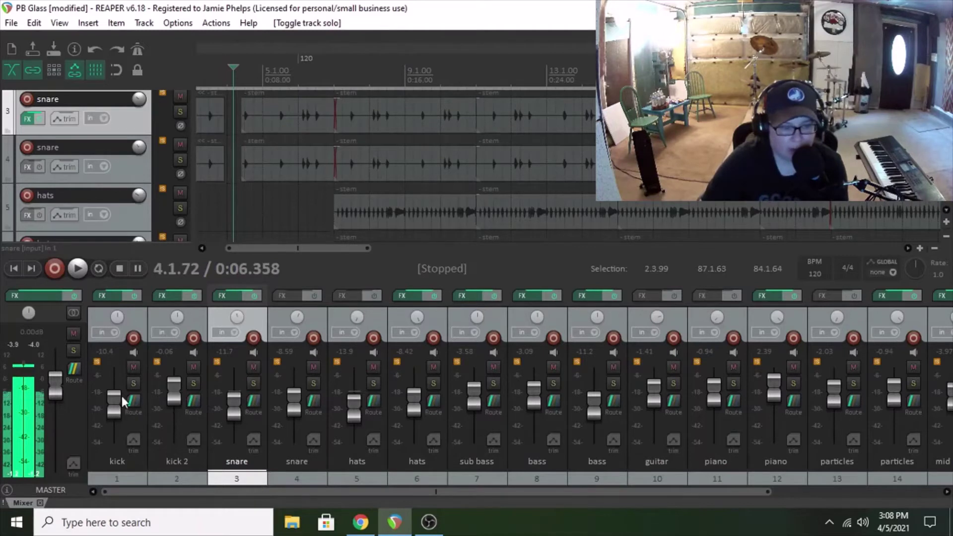
Step: Solo tracks 1 to 8, from kick through the first bass, and place the edit cursor in bar 10 just before the sub bass starts
{"action": "left_click_drag", "start_coordinate": [133, 383], "coordinate": [431, 382]}
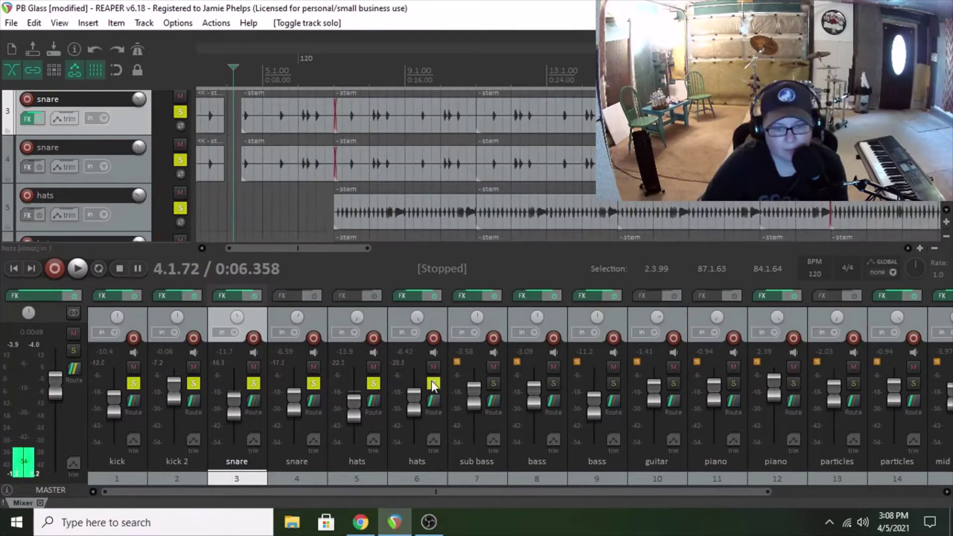
{"action": "left_click_drag", "start_coordinate": [497, 385], "coordinate": [553, 385]}
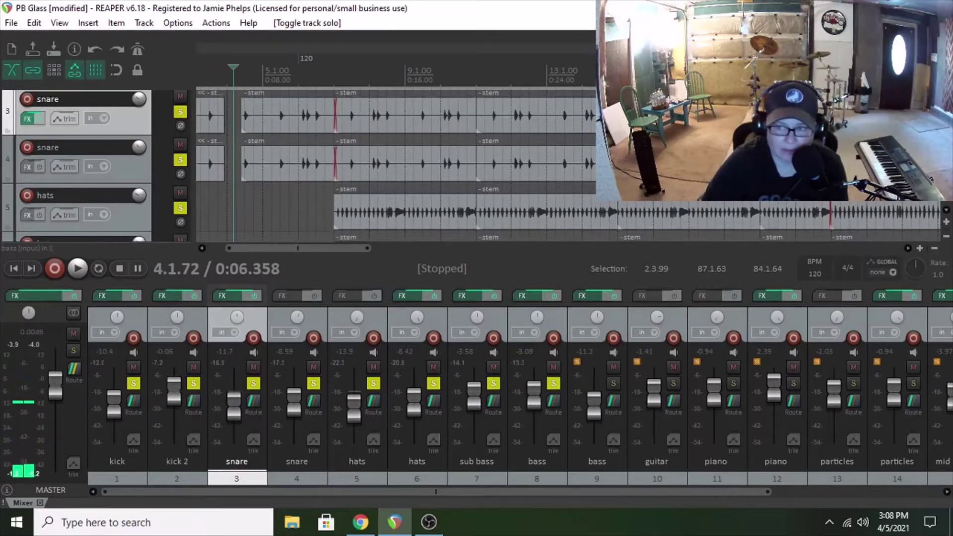
{"action": "scroll", "coordinate": [89, 163], "scroll_direction": "down", "scroll_amount": 5}
{"action": "scroll", "coordinate": [89, 164], "scroll_direction": "up", "scroll_amount": 3}
{"action": "scroll", "coordinate": [265, 223], "scroll_direction": "up", "scroll_amount": 1}
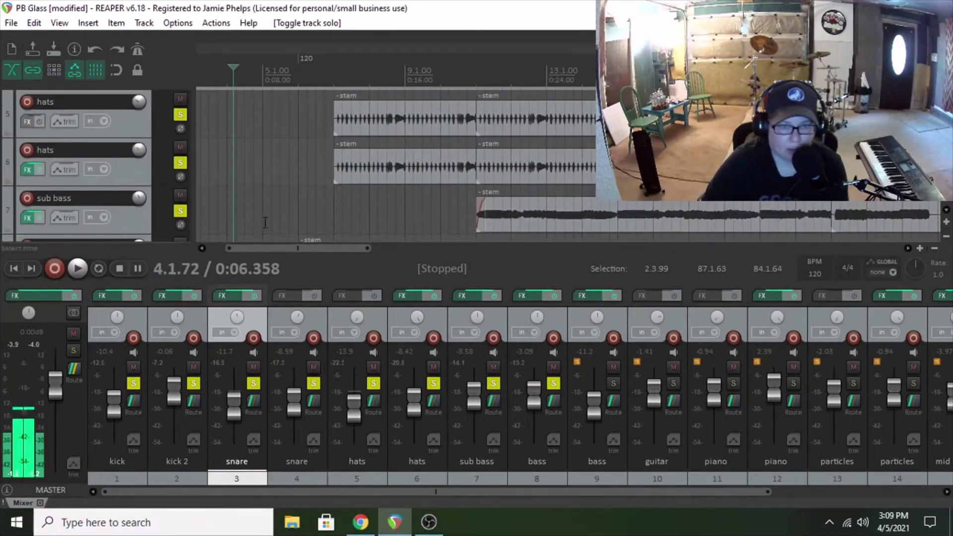
{"action": "left_click_drag", "start_coordinate": [254, 248], "coordinate": [290, 248]}
{"action": "left_click", "coordinate": [292, 213]}
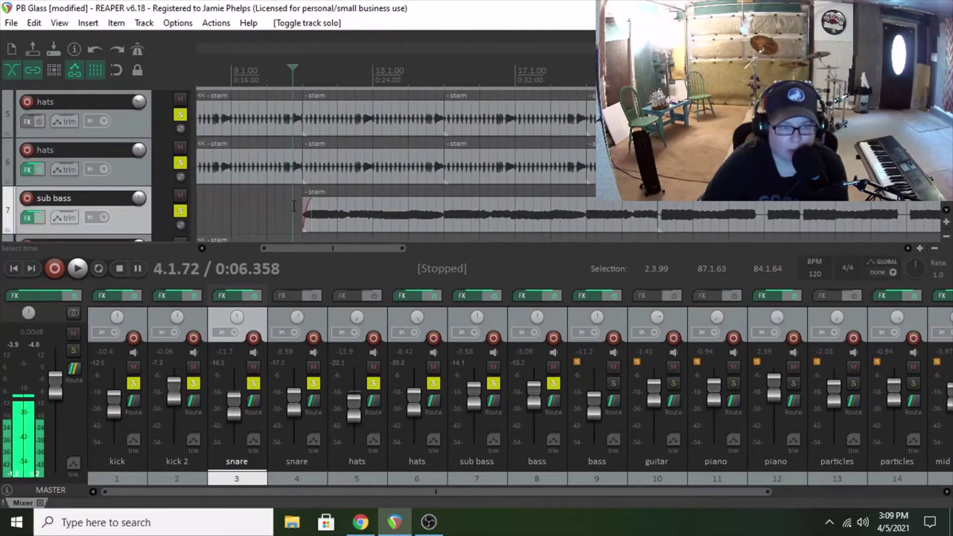
Step: Examine the ReaEQ curve in the sub bass track's FX chain and close the FX window
{"action": "left_click", "coordinate": [475, 299]}
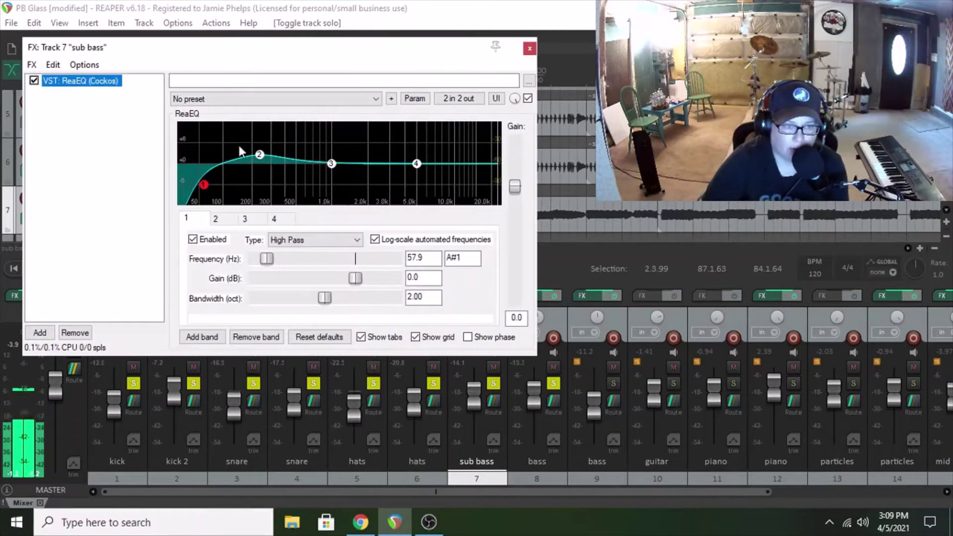
{"action": "left_click", "coordinate": [530, 48]}
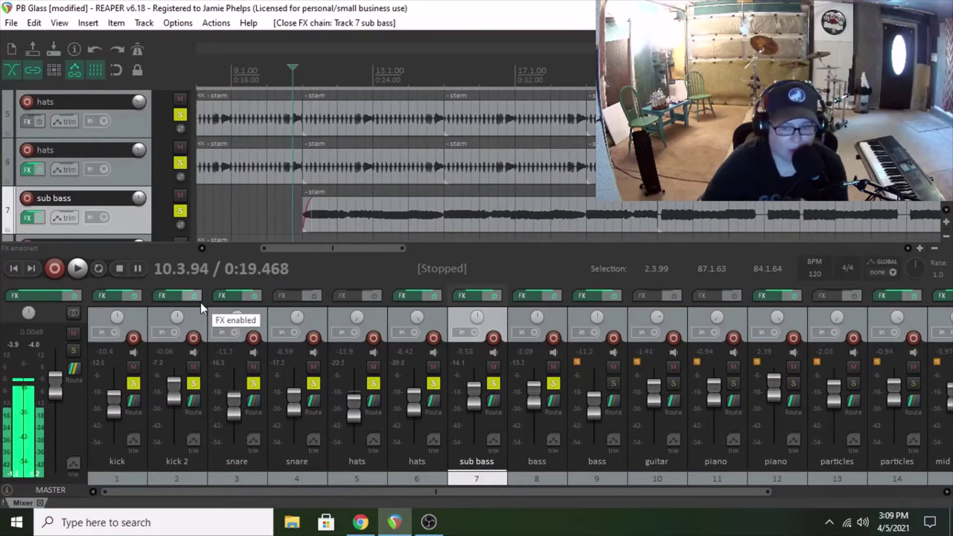
Step: Solo the second bass track as well, play the soloed drums and basses from bar 10, and stop playback
{"action": "left_click", "coordinate": [614, 383]}
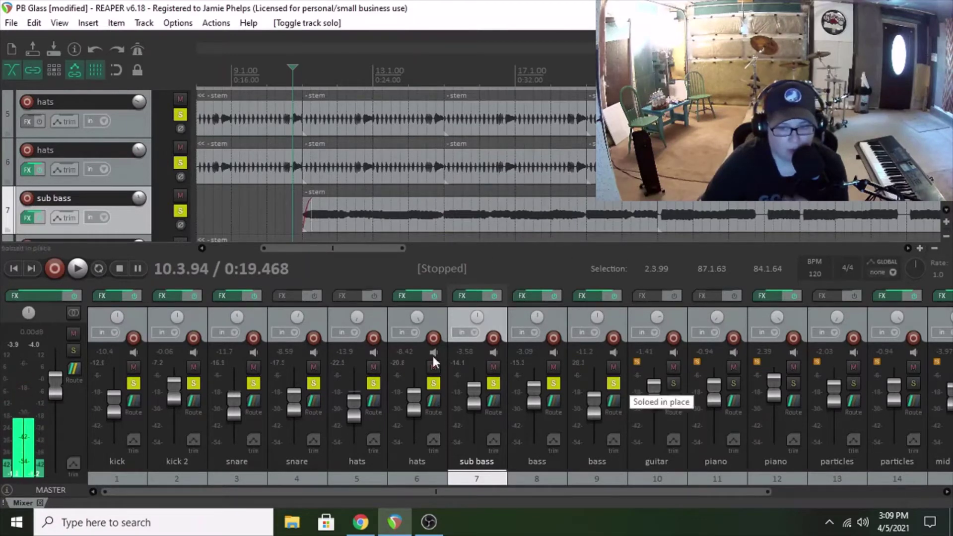
{"action": "left_click", "coordinate": [83, 273]}
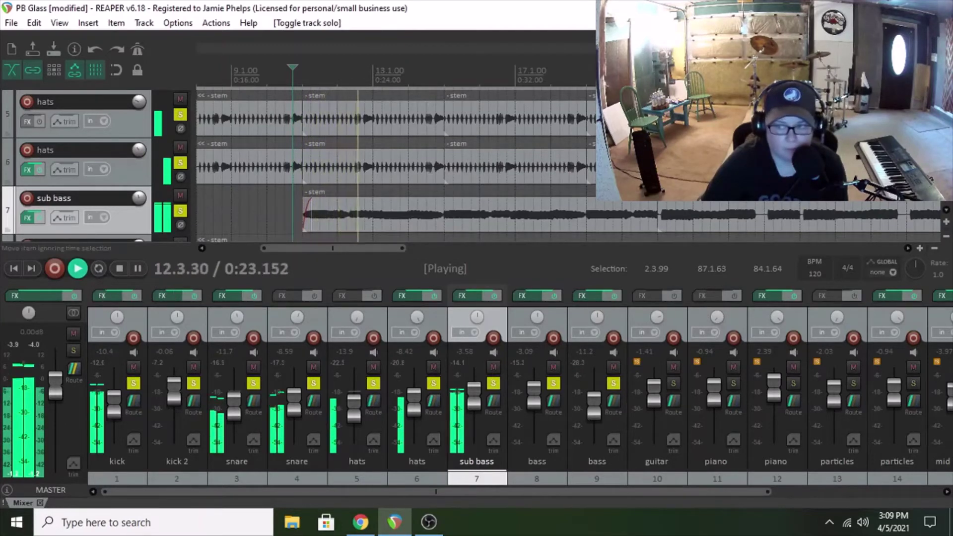
{"action": "scroll", "coordinate": [397, 164], "scroll_direction": "down", "scroll_amount": 4}
{"action": "scroll", "coordinate": [397, 164], "scroll_direction": "down", "scroll_amount": 4}
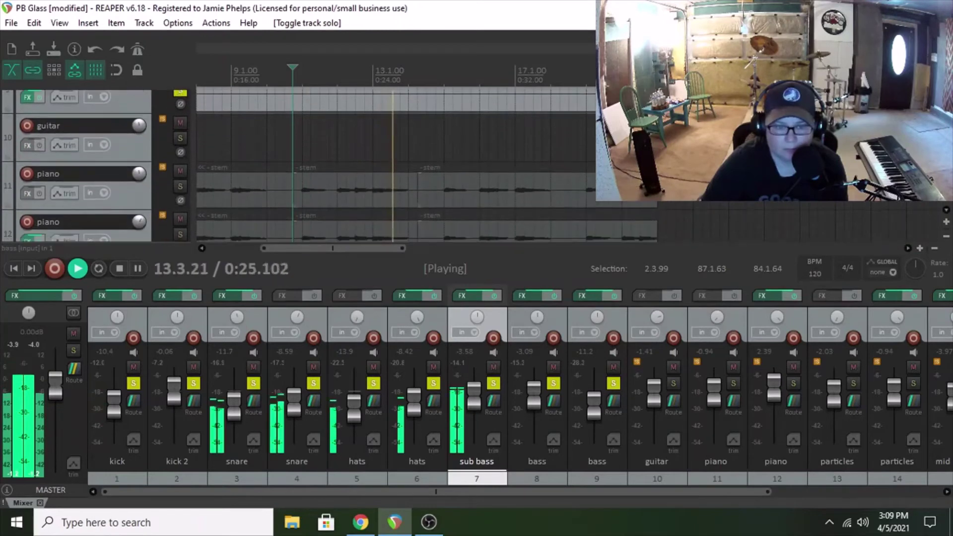
{"action": "scroll", "coordinate": [397, 164], "scroll_direction": "up", "scroll_amount": 11}
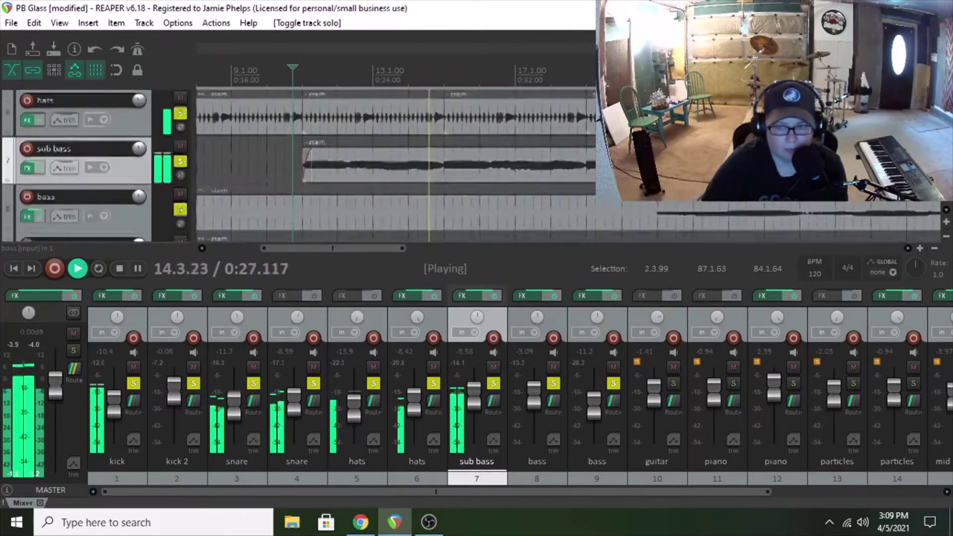
{"action": "left_click_drag", "start_coordinate": [337, 247], "coordinate": [369, 249]}
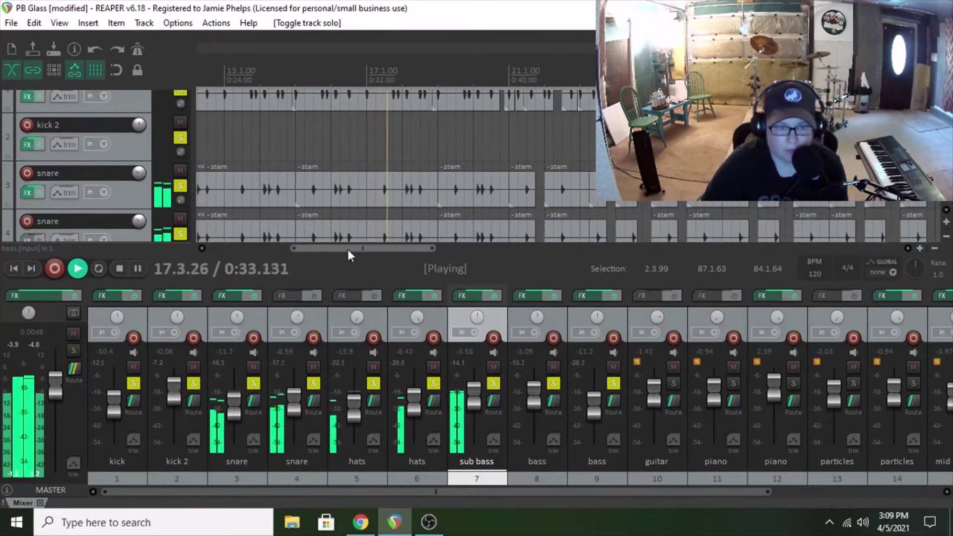
{"action": "left_click", "coordinate": [122, 267]}
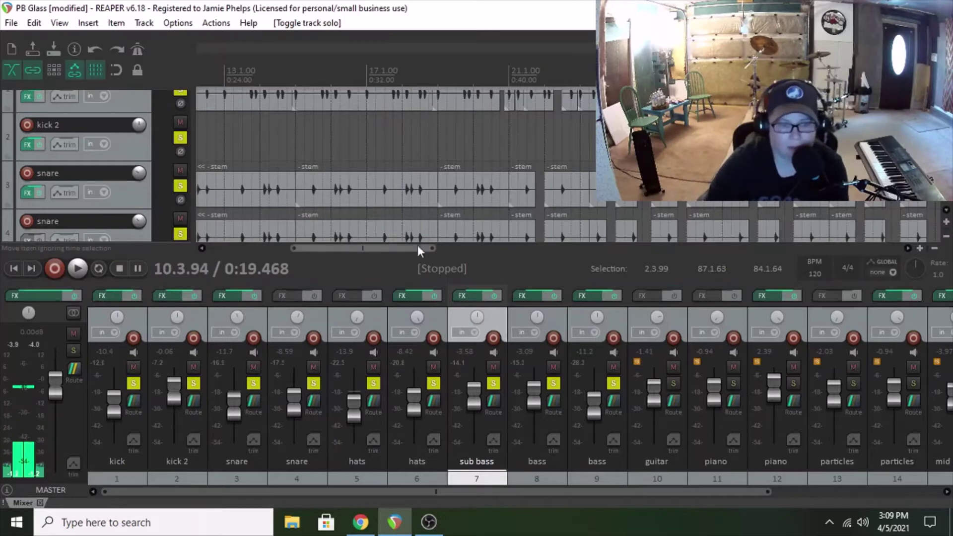
Step: Place the edit cursor in bar 20, just before the waveforms begin on the two bass tracks
{"action": "scroll", "coordinate": [397, 164], "scroll_direction": "down", "scroll_amount": 6}
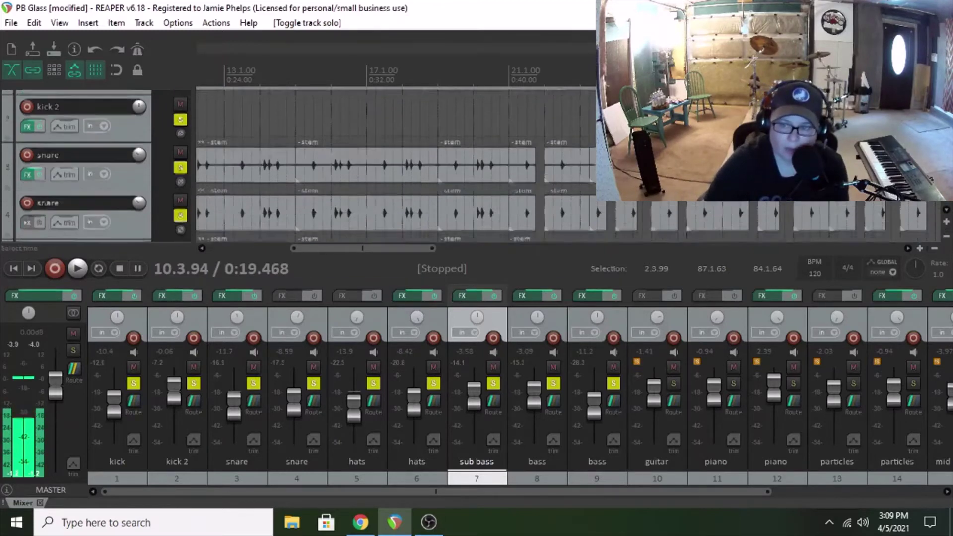
{"action": "scroll", "coordinate": [397, 164], "scroll_direction": "down", "scroll_amount": 3}
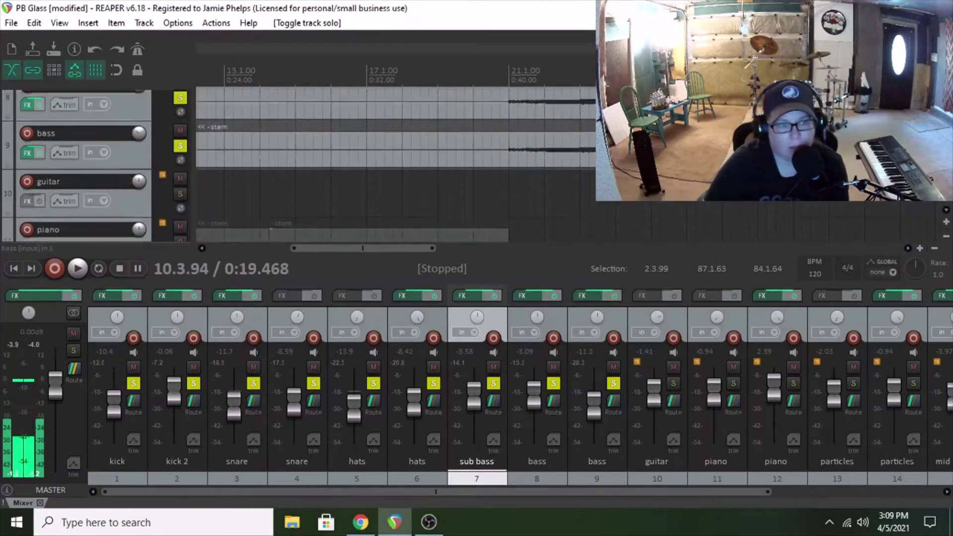
{"action": "scroll", "coordinate": [397, 164], "scroll_direction": "down", "scroll_amount": 4}
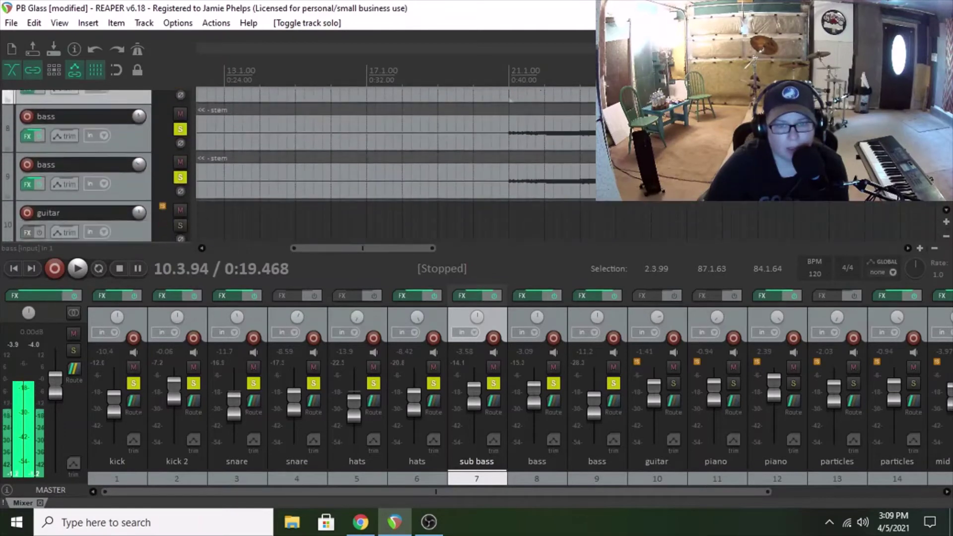
{"action": "scroll", "coordinate": [397, 164], "scroll_direction": "up", "scroll_amount": 6}
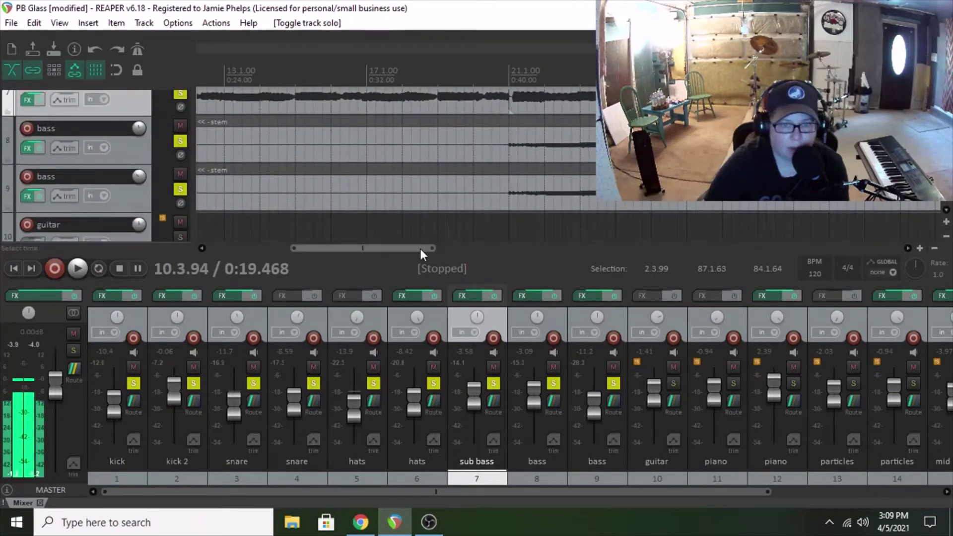
{"action": "left_click_drag", "start_coordinate": [420, 248], "coordinate": [454, 249]}
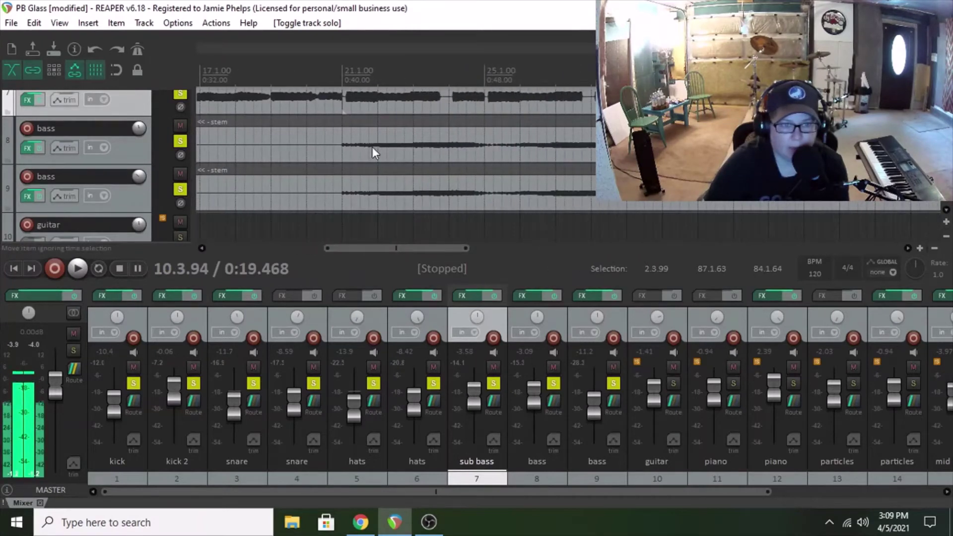
{"action": "left_click", "coordinate": [328, 121]}
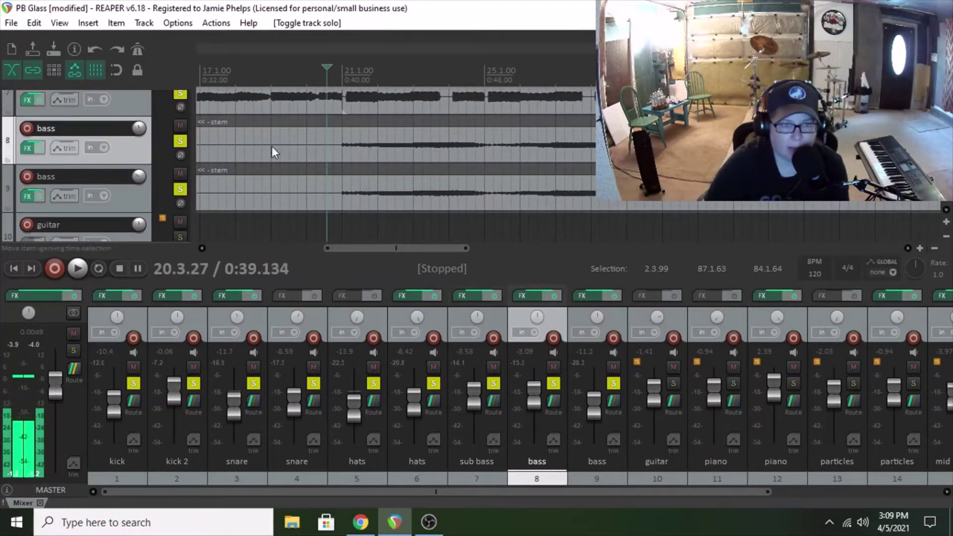
Step: Play the soloed tracks from the edit cursor, examine the second bass track's ReaEQ high-pass band, and stop playback
{"action": "left_click", "coordinate": [77, 268]}
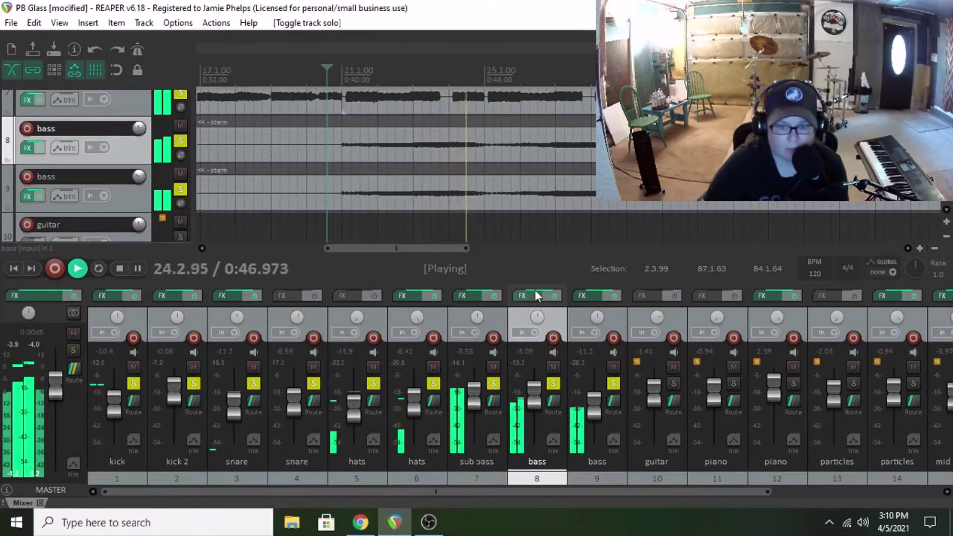
{"action": "left_click", "coordinate": [593, 292]}
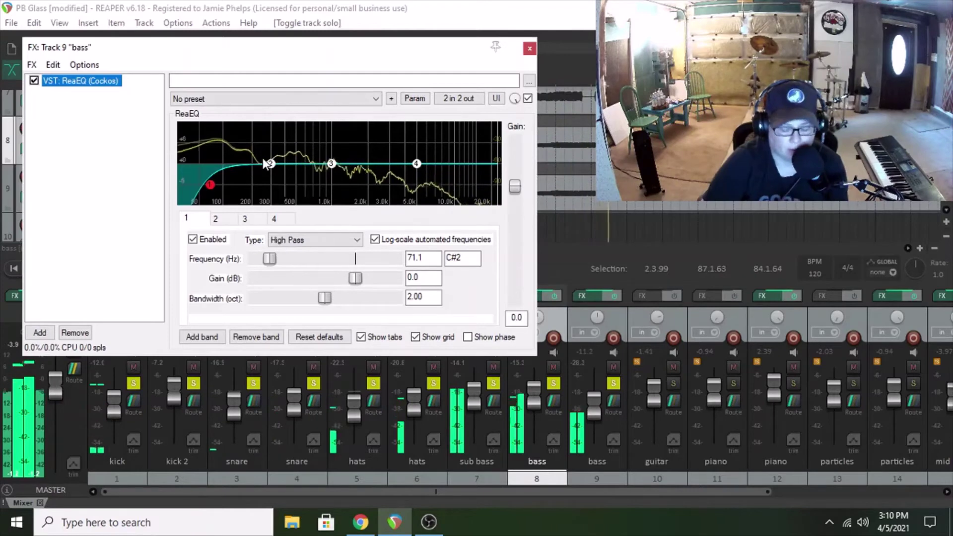
{"action": "key", "text": "space"}
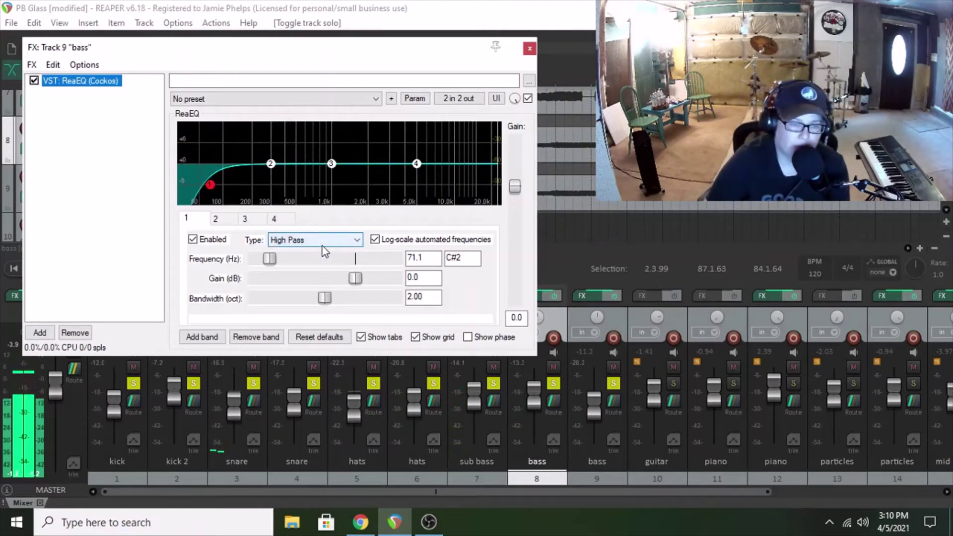
{"action": "mouse_move", "coordinate": [210, 190]}
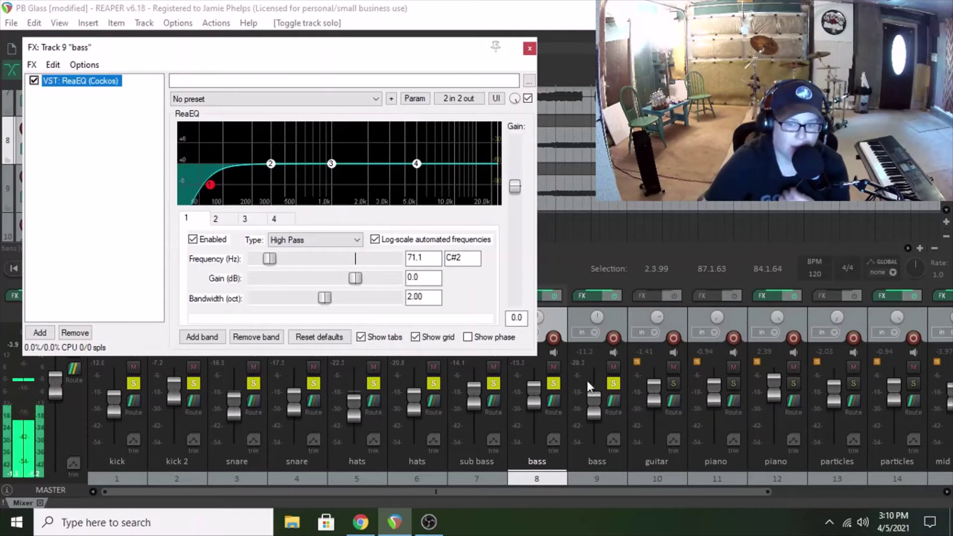
Step: Unsolo the first bass track and play the rest, bypassing and re-enabling ReaEQ on the second bass track to compare, and stop playback
{"action": "left_click", "coordinate": [555, 383]}
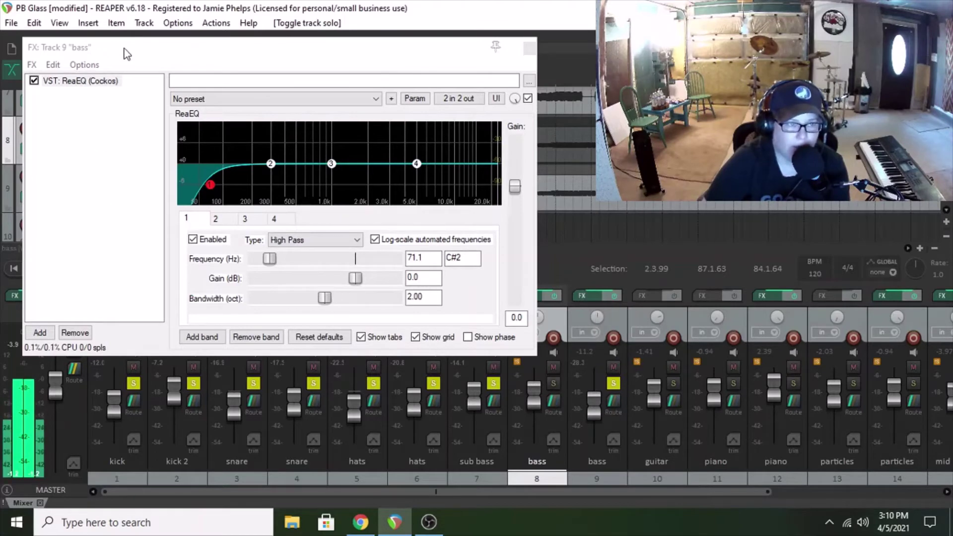
{"action": "left_click_drag", "start_coordinate": [124, 49], "coordinate": [255, 112]}
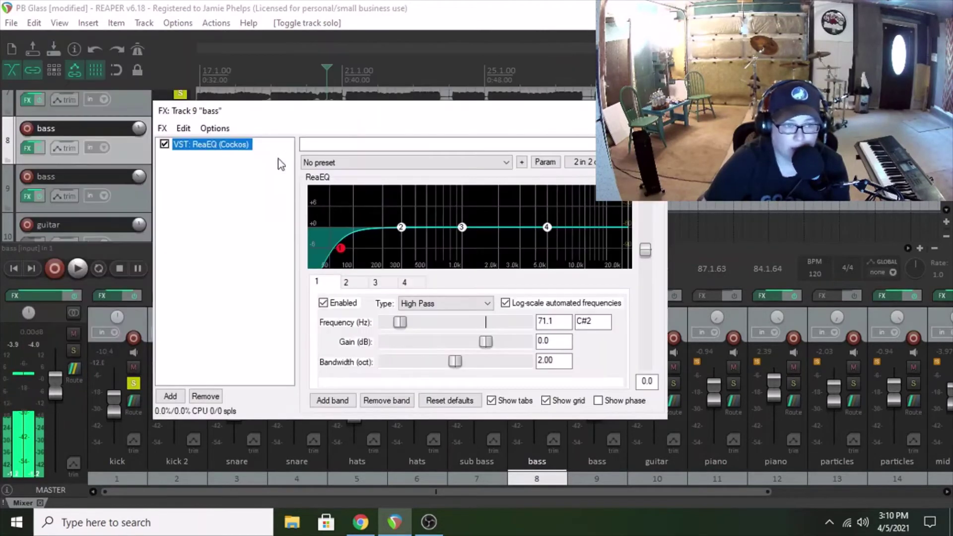
{"action": "left_click", "coordinate": [77, 268]}
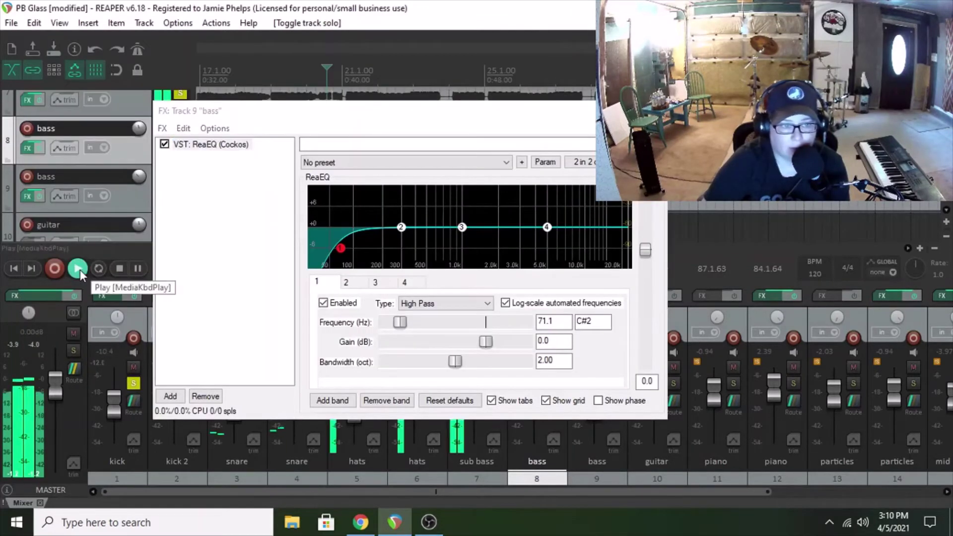
{"action": "left_click", "coordinate": [164, 145]}
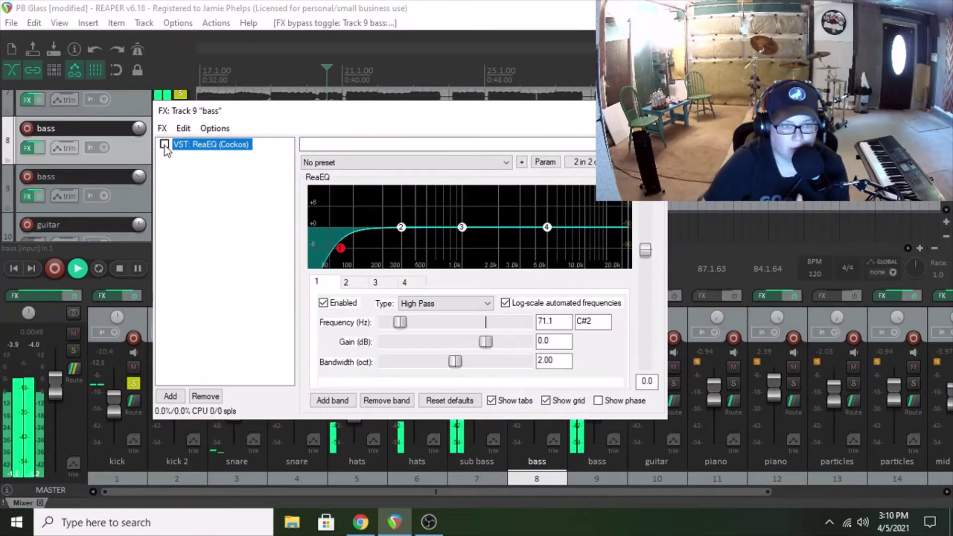
{"action": "left_click", "coordinate": [165, 145]}
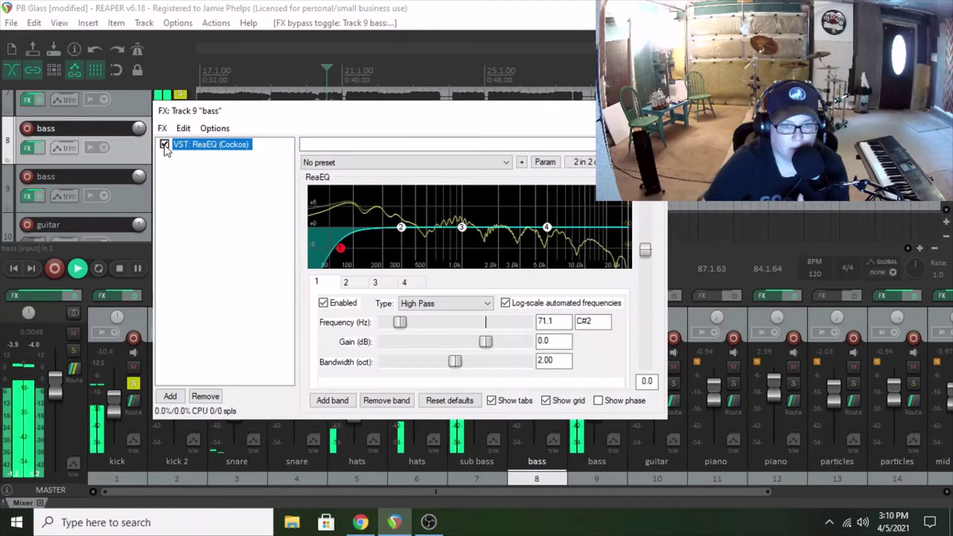
{"action": "left_click", "coordinate": [122, 269]}
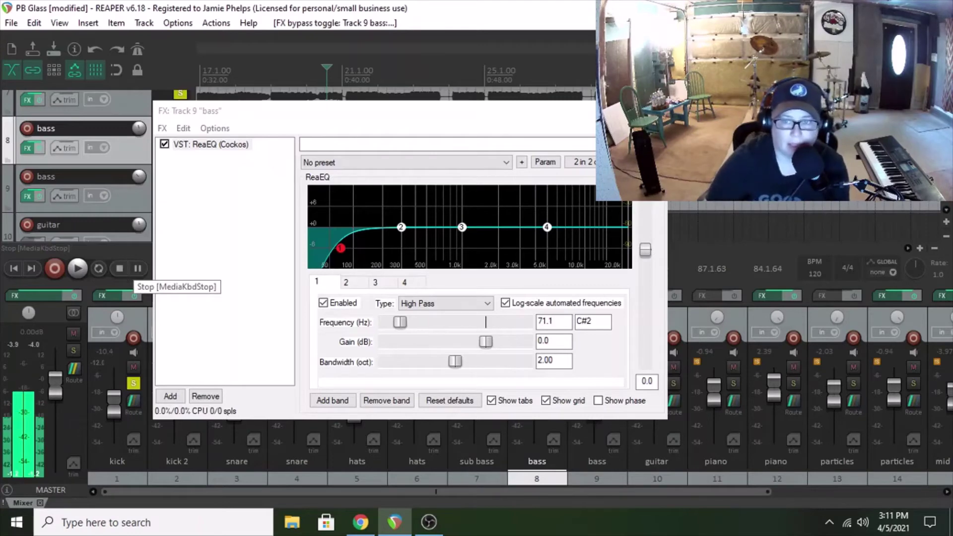
Step: Close the FX window, solo the first bass track again, and play the soloed tracks from bar 20 while reviewing the remaining tracks
{"action": "key", "text": "Escape"}
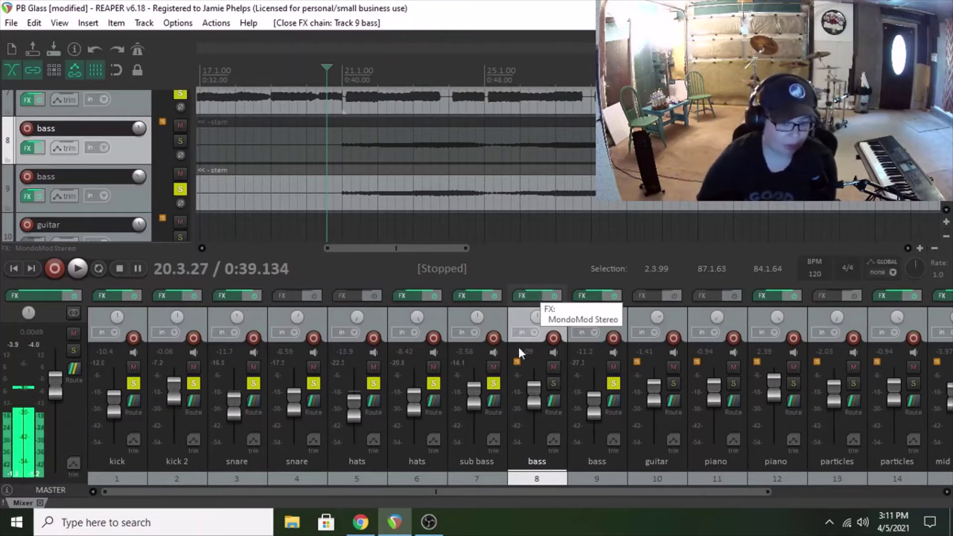
{"action": "left_click", "coordinate": [553, 383]}
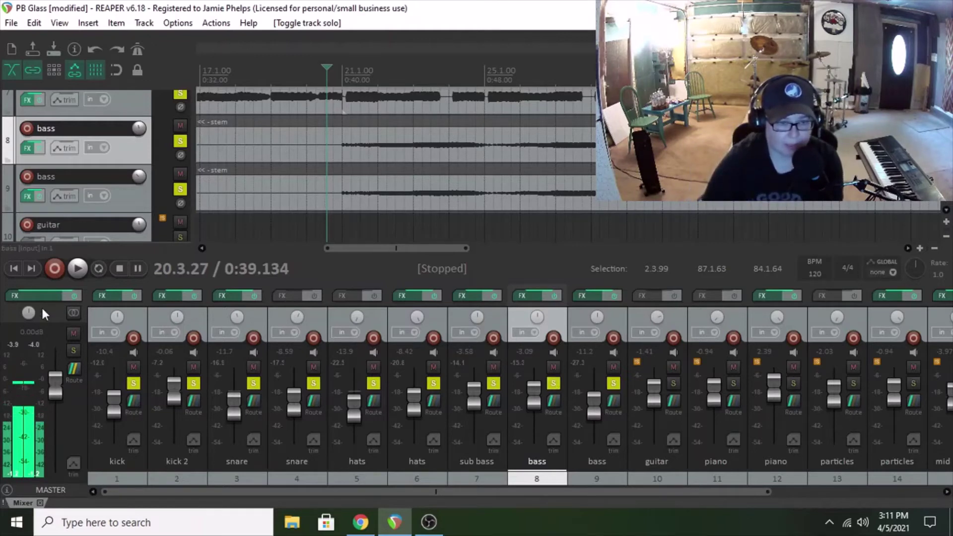
{"action": "left_click", "coordinate": [75, 270]}
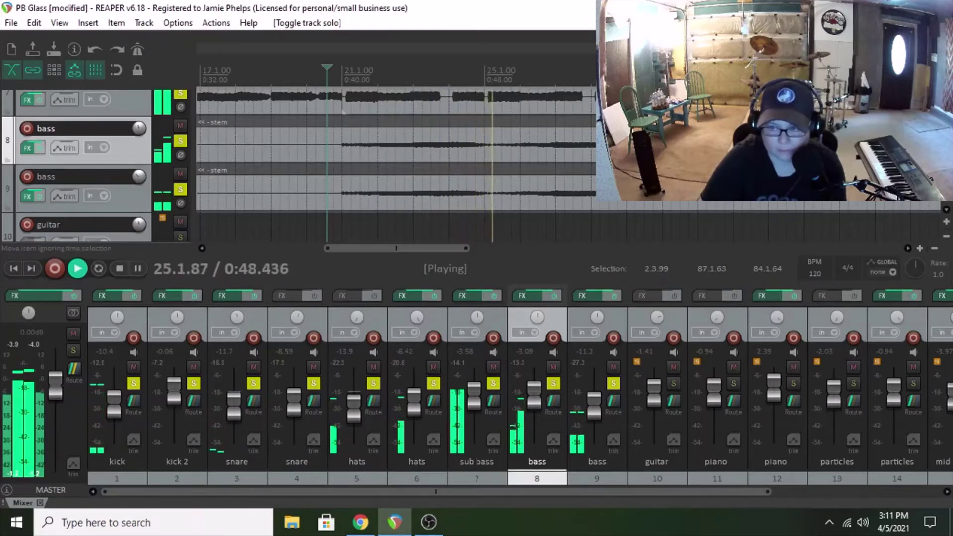
{"action": "scroll", "coordinate": [395, 163], "scroll_direction": "down", "scroll_amount": 5}
{"action": "scroll", "coordinate": [395, 138], "scroll_direction": "down", "scroll_amount": 3}
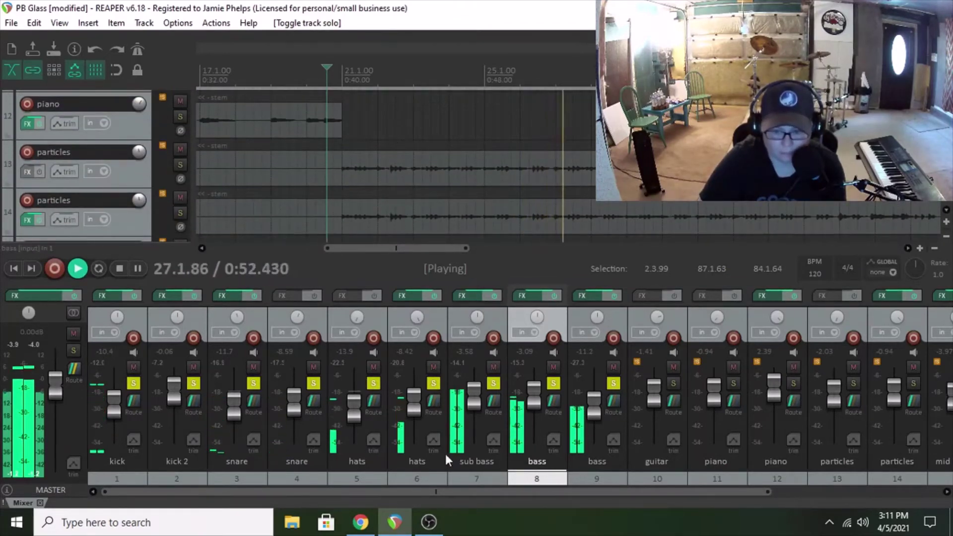
{"action": "left_click_drag", "start_coordinate": [434, 493], "coordinate": [571, 489]}
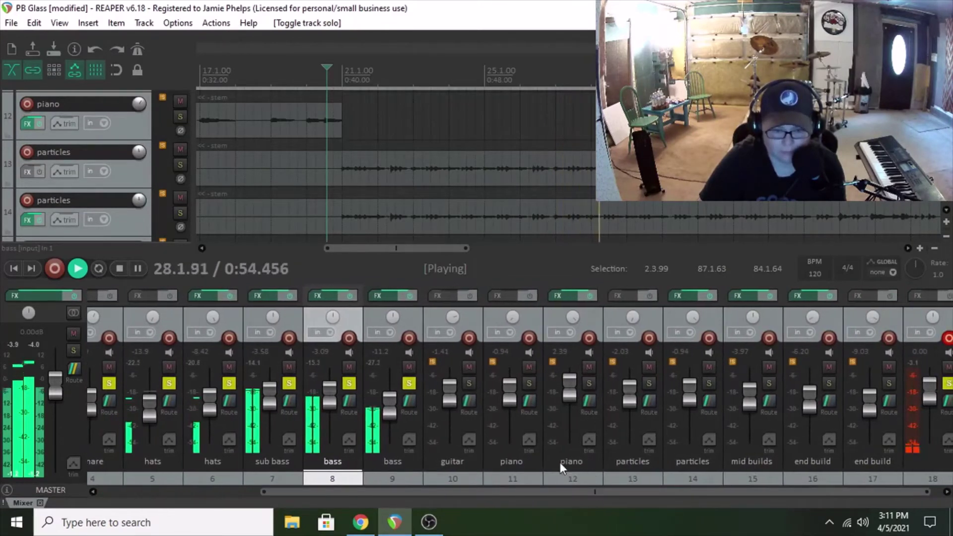
{"action": "left_click", "coordinate": [123, 272]}
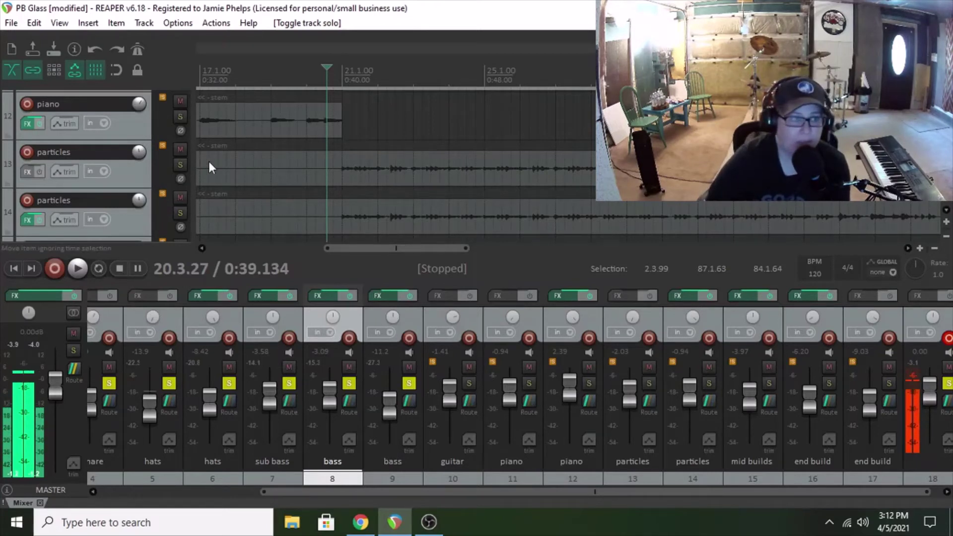
Step: Solo both particles tracks and insert ReaEQ (Cockos) on the first one, moving its FX window clear of the transport controls
{"action": "left_click", "coordinate": [181, 164]}
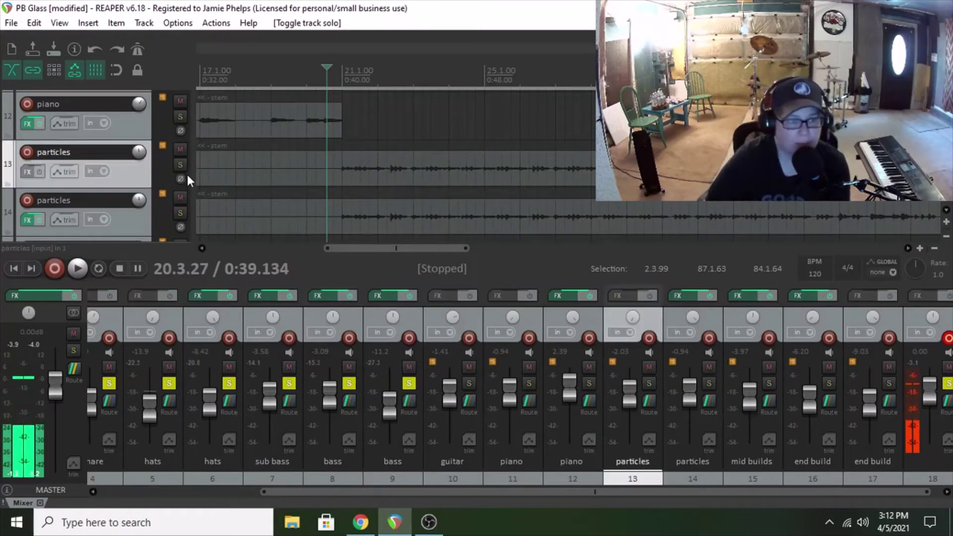
{"action": "left_click", "coordinate": [181, 213]}
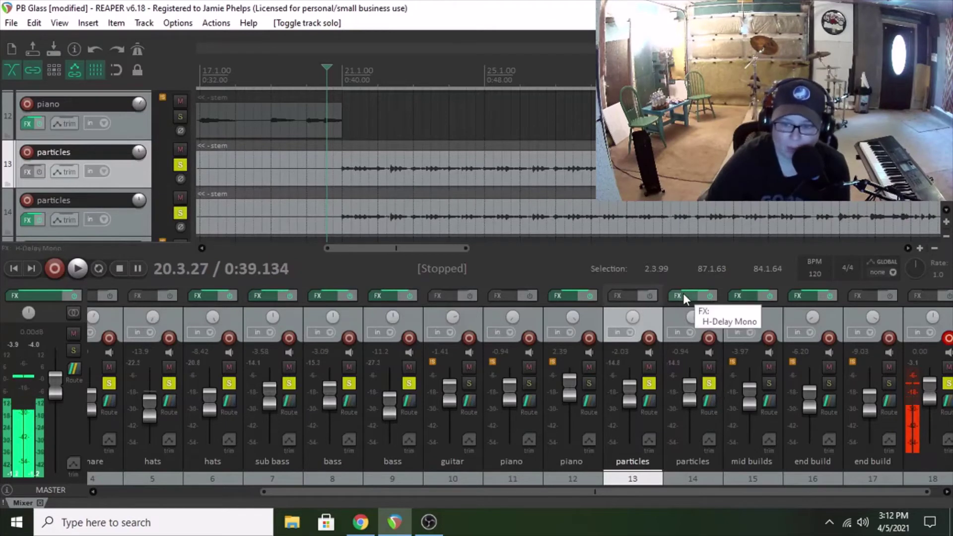
{"action": "left_click", "coordinate": [620, 297]}
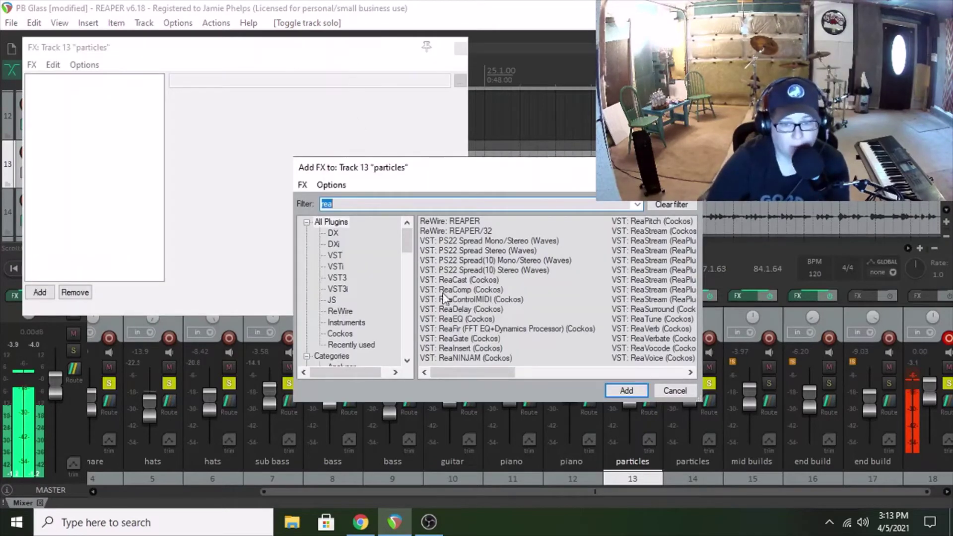
{"action": "left_click", "coordinate": [475, 321]}
{"action": "left_click", "coordinate": [613, 391]}
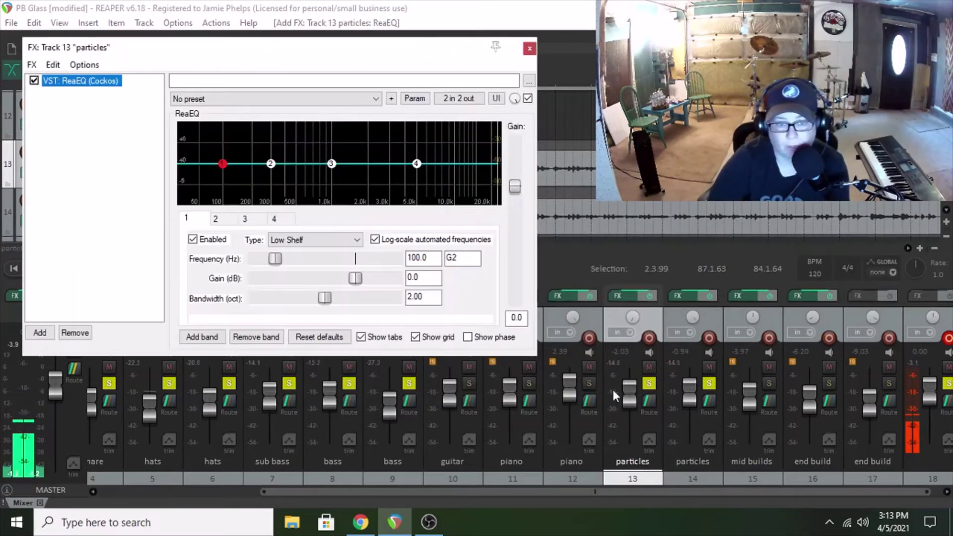
{"action": "left_click_drag", "start_coordinate": [229, 50], "coordinate": [374, 137]}
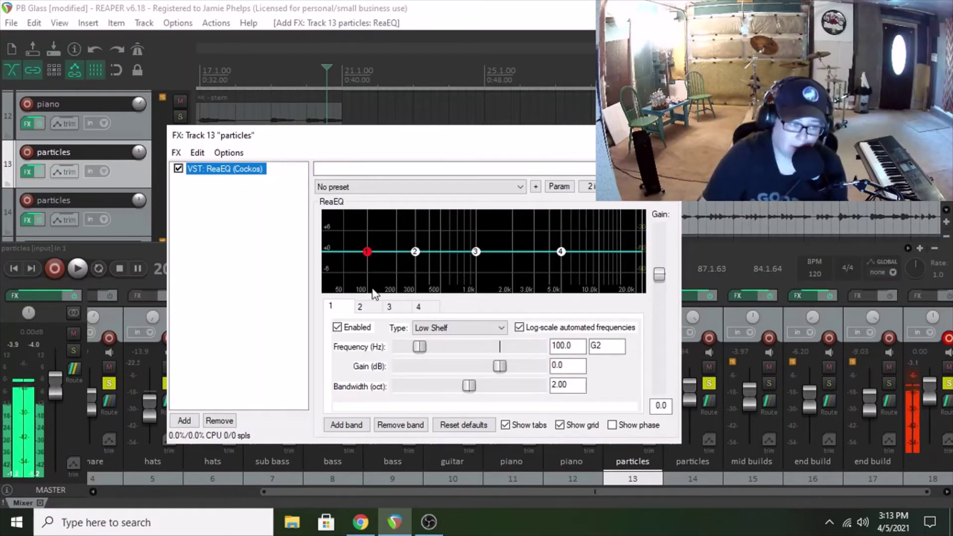
Step: While auditioning the soloed tracks, boost ReaEQ band 3 on the first particles track to 4.0 dB at 1013.7 Hz, and stop playback
{"action": "left_click", "coordinate": [86, 265]}
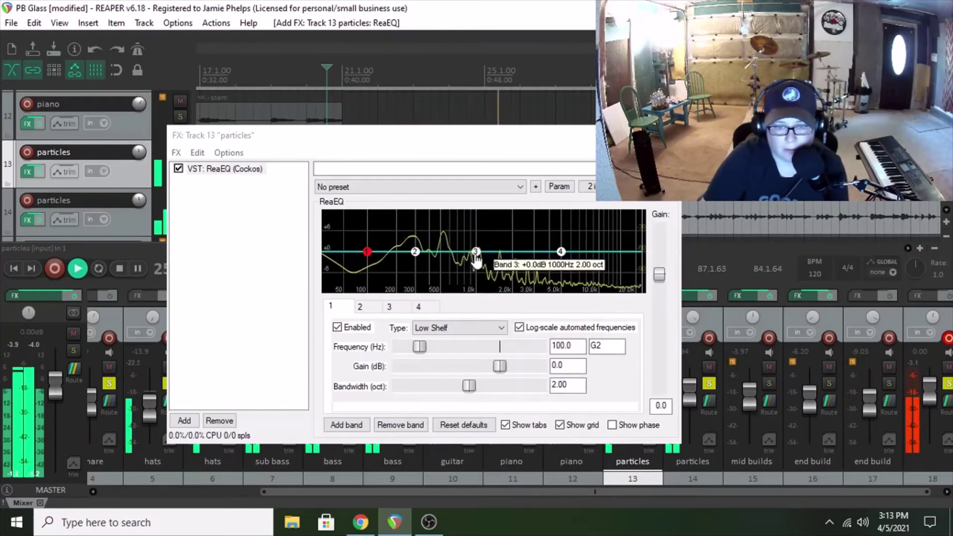
{"action": "left_click_drag", "start_coordinate": [475, 251], "coordinate": [475, 228]}
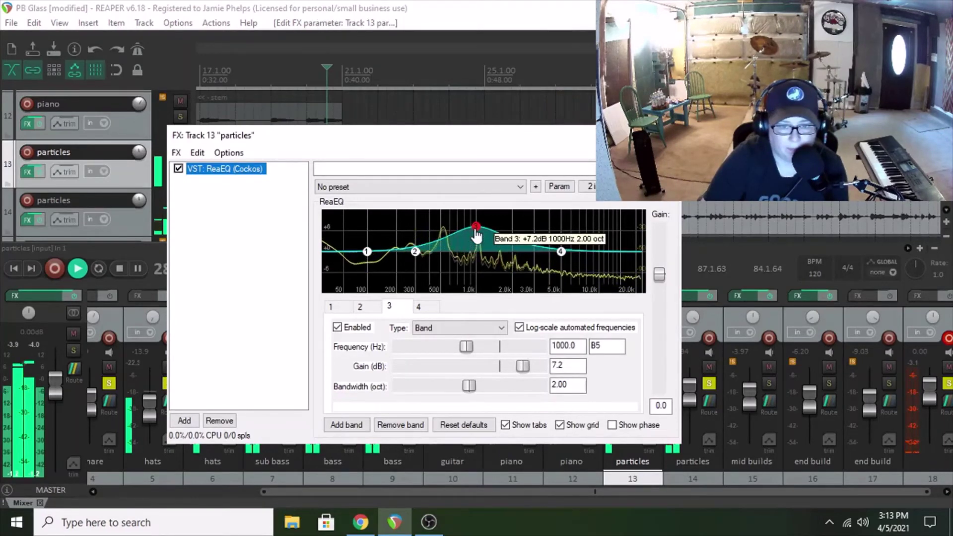
{"action": "mouse_move", "coordinate": [474, 230]}
{"action": "left_mouse_down"}
{"action": "mouse_move", "coordinate": [471, 252]}
{"action": "mouse_move", "coordinate": [474, 242]}
{"action": "left_mouse_up"}
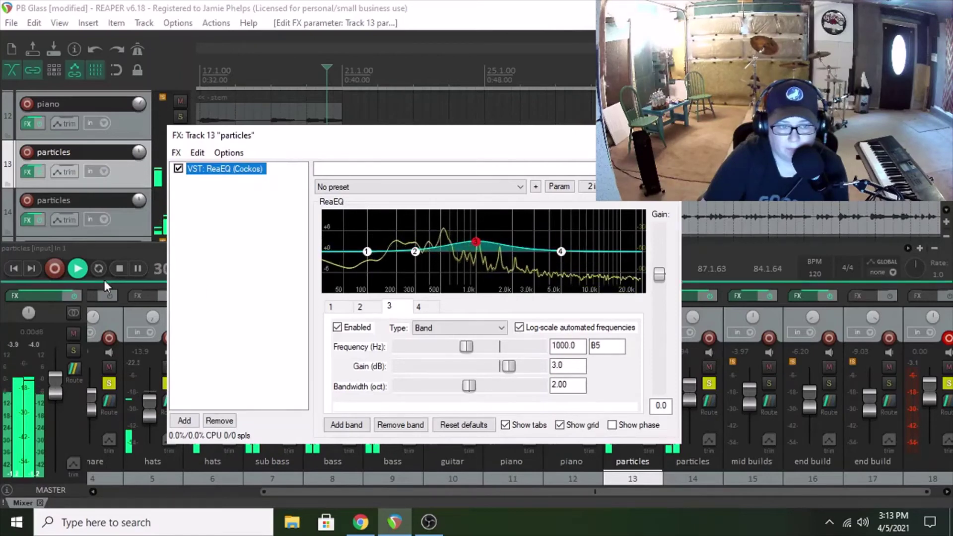
{"action": "left_click", "coordinate": [120, 268]}
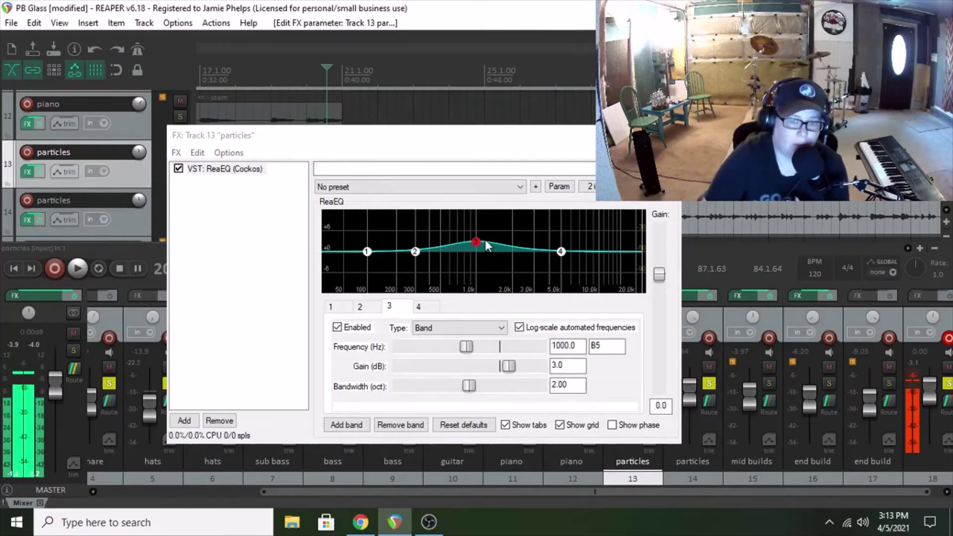
{"action": "mouse_move", "coordinate": [478, 247]}
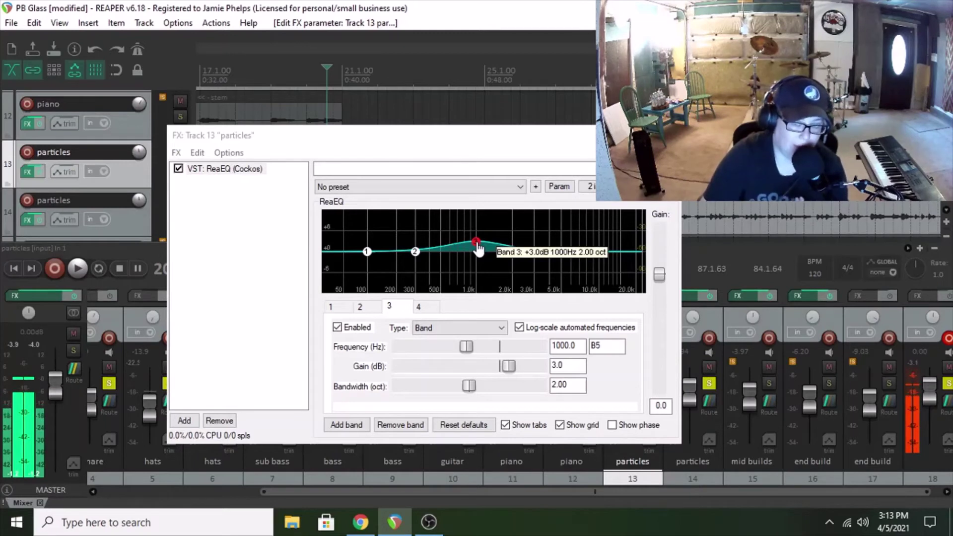
{"action": "left_click", "coordinate": [78, 268]}
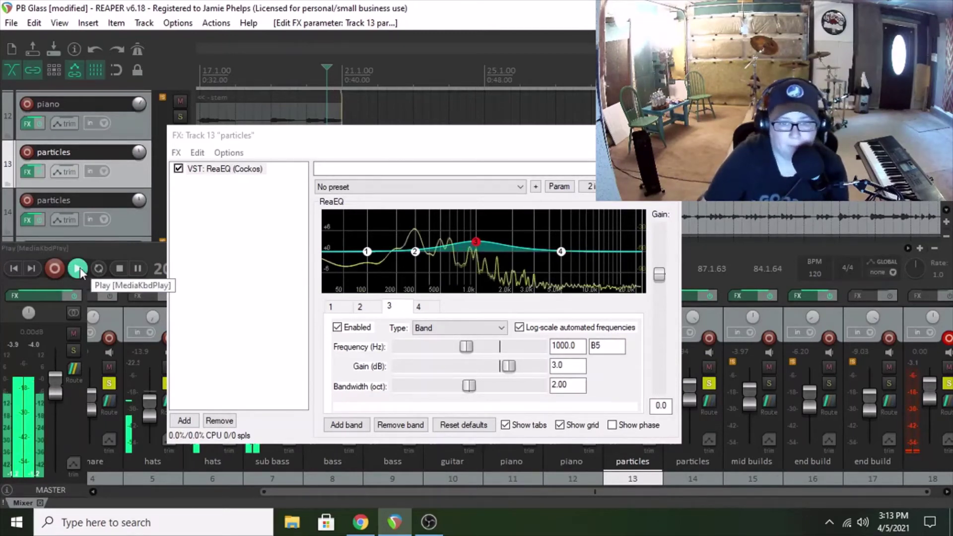
{"action": "left_click", "coordinate": [475, 243]}
{"action": "mouse_move", "coordinate": [474, 243]}
{"action": "left_mouse_down"}
{"action": "mouse_move", "coordinate": [449, 231]}
{"action": "mouse_move", "coordinate": [481, 234]}
{"action": "mouse_move", "coordinate": [481, 246]}
{"action": "left_mouse_up"}
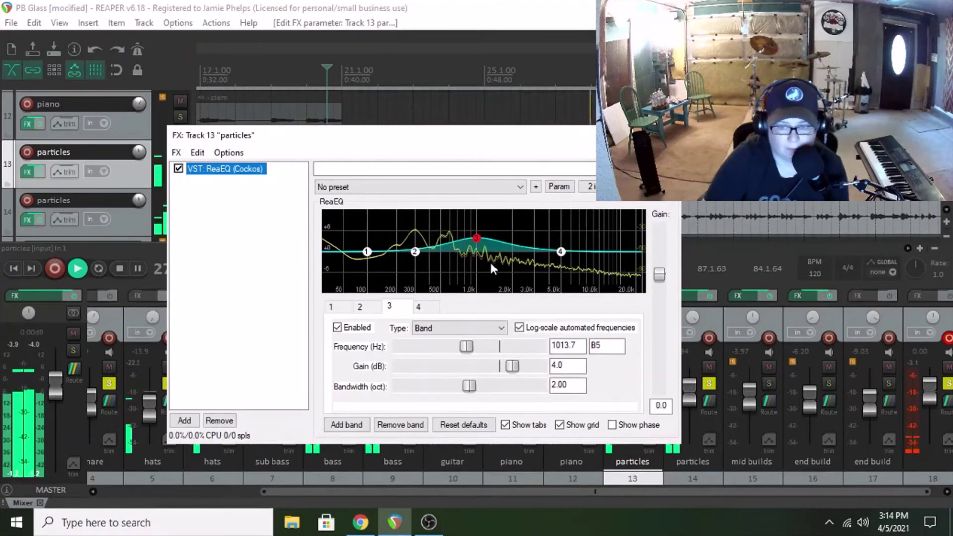
{"action": "left_click", "coordinate": [118, 268]}
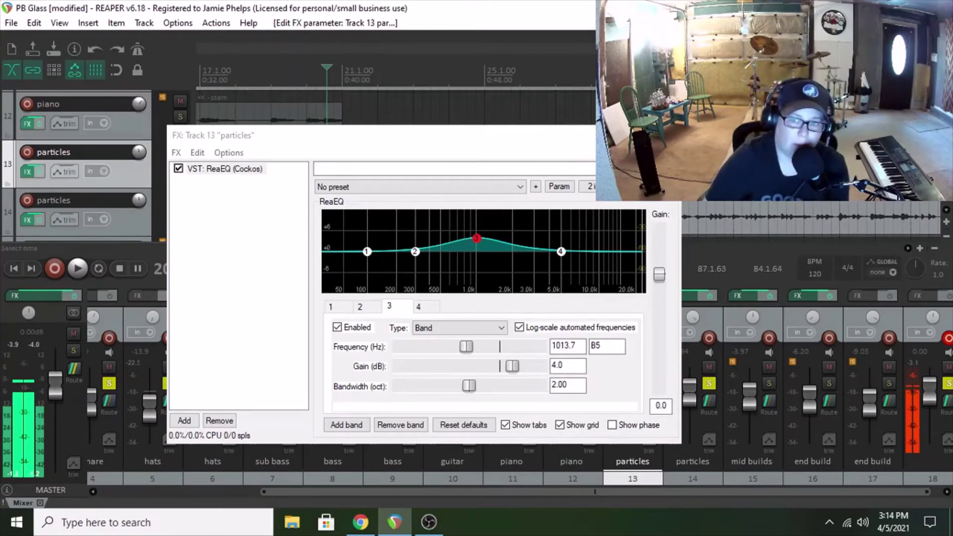
Step: Close the first particles track's FX window and review the track list from the kick down to the particles tracks
{"action": "left_click", "coordinate": [673, 135]}
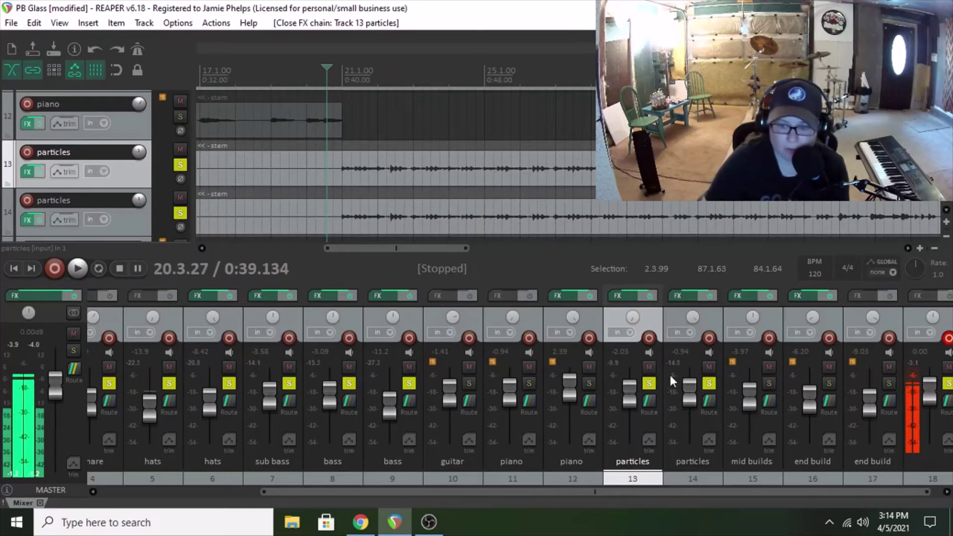
{"action": "scroll", "coordinate": [397, 164], "scroll_direction": "down", "scroll_amount": 3}
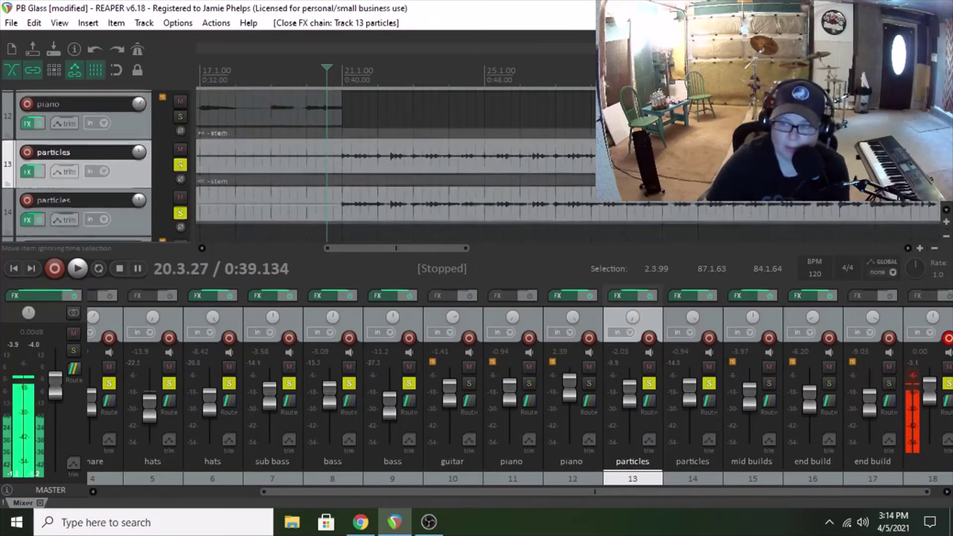
{"action": "scroll", "coordinate": [397, 164], "scroll_direction": "up", "scroll_amount": 10}
{"action": "scroll", "coordinate": [397, 164], "scroll_direction": "down", "scroll_amount": 3}
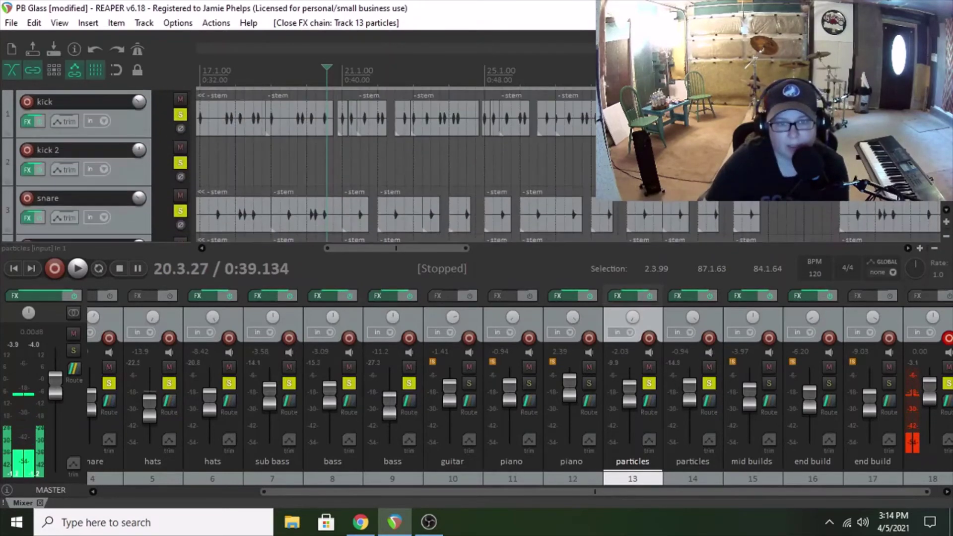
{"action": "scroll", "coordinate": [397, 164], "scroll_direction": "down", "scroll_amount": 5}
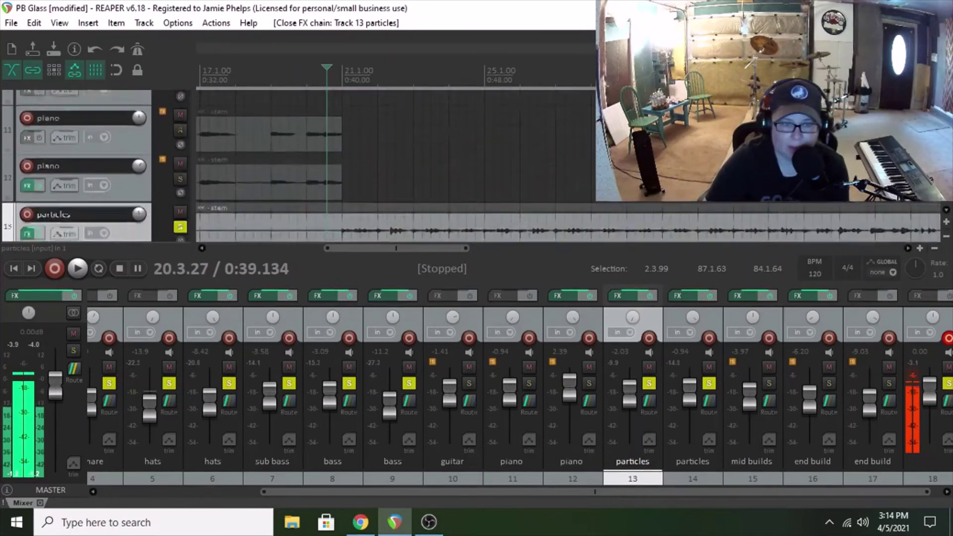
{"action": "scroll", "coordinate": [397, 164], "scroll_direction": "up", "scroll_amount": 2}
{"action": "scroll", "coordinate": [397, 164], "scroll_direction": "down", "scroll_amount": 1}
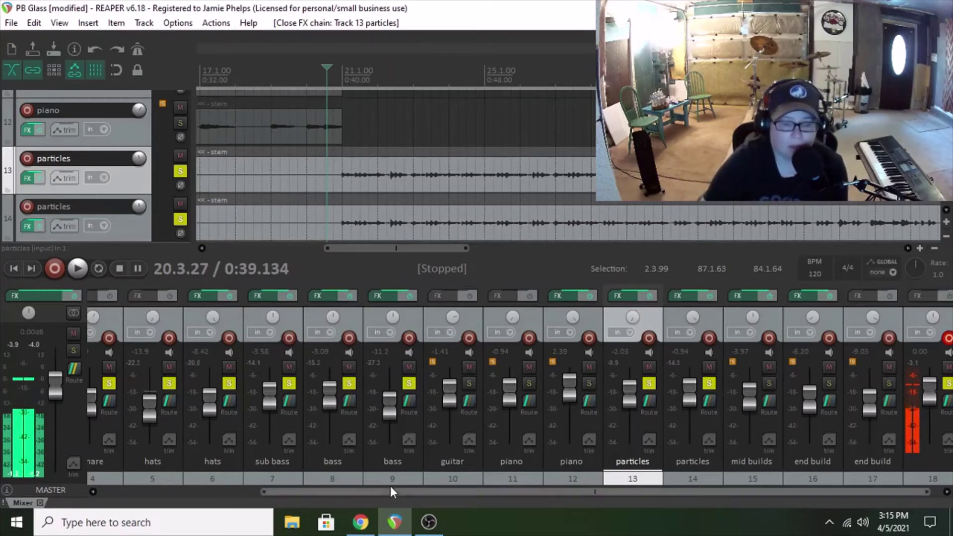
Step: Bypass the FX on the soloed kick, snare, hats, sub bass, bass and particles tracks, and audition the mix without them
{"action": "left_click_drag", "start_coordinate": [389, 492], "coordinate": [211, 494]}
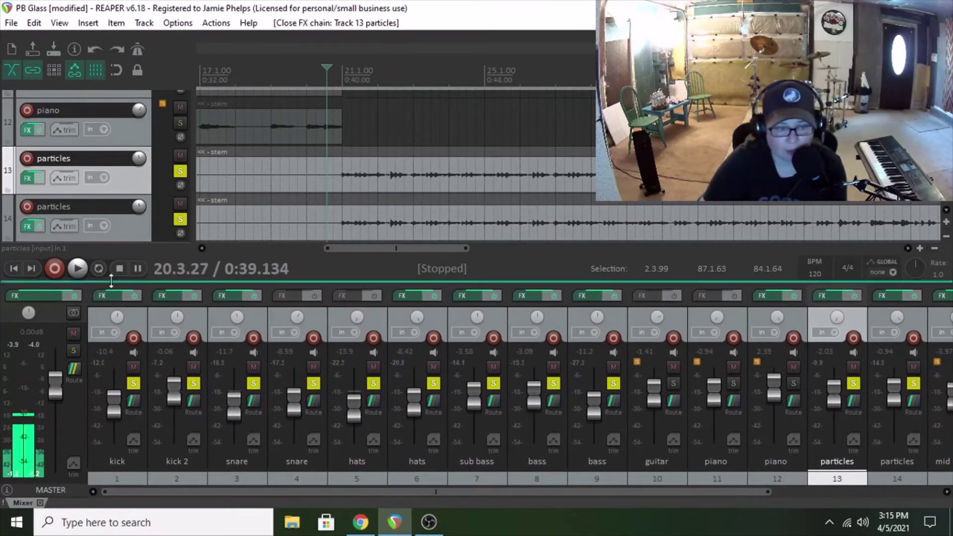
{"action": "left_click", "coordinate": [195, 295]}
{"action": "left_click", "coordinate": [253, 295]}
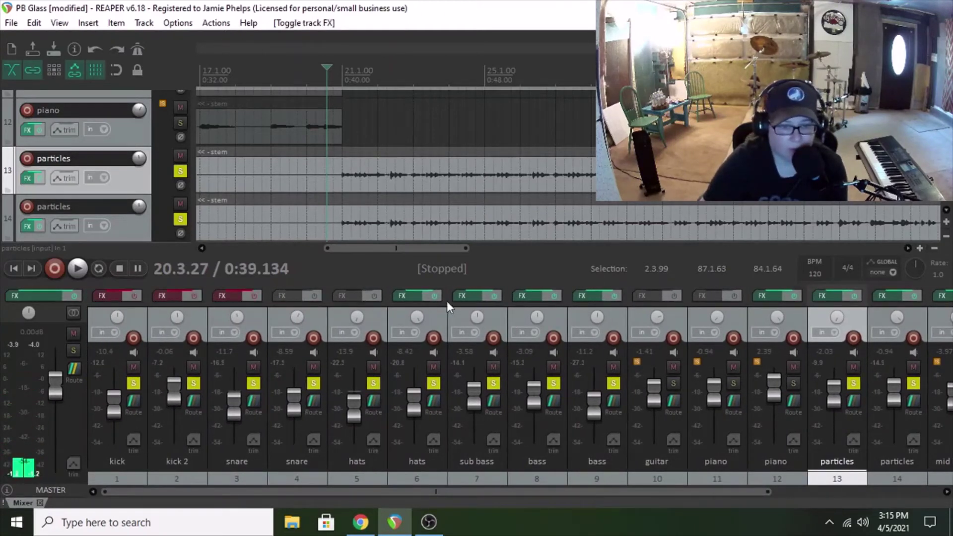
{"action": "left_click", "coordinate": [436, 296]}
{"action": "left_click", "coordinate": [489, 296]}
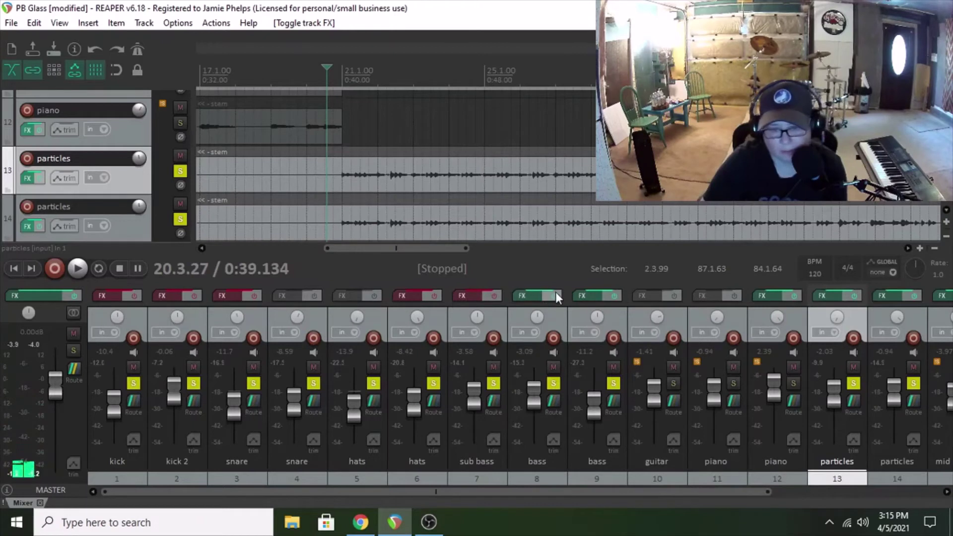
{"action": "left_click_drag", "start_coordinate": [469, 492], "coordinate": [637, 491]}
{"action": "left_click", "coordinate": [643, 294]}
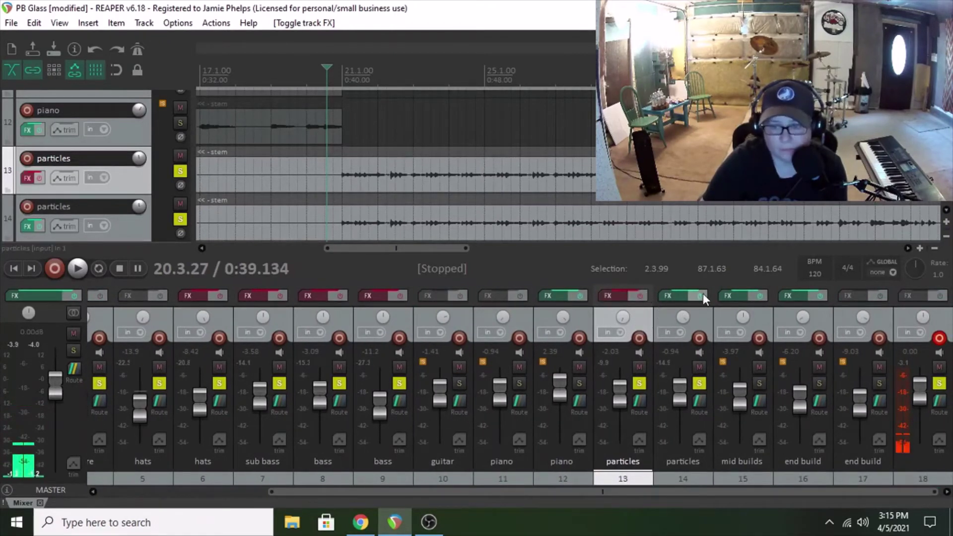
{"action": "left_click", "coordinate": [703, 293]}
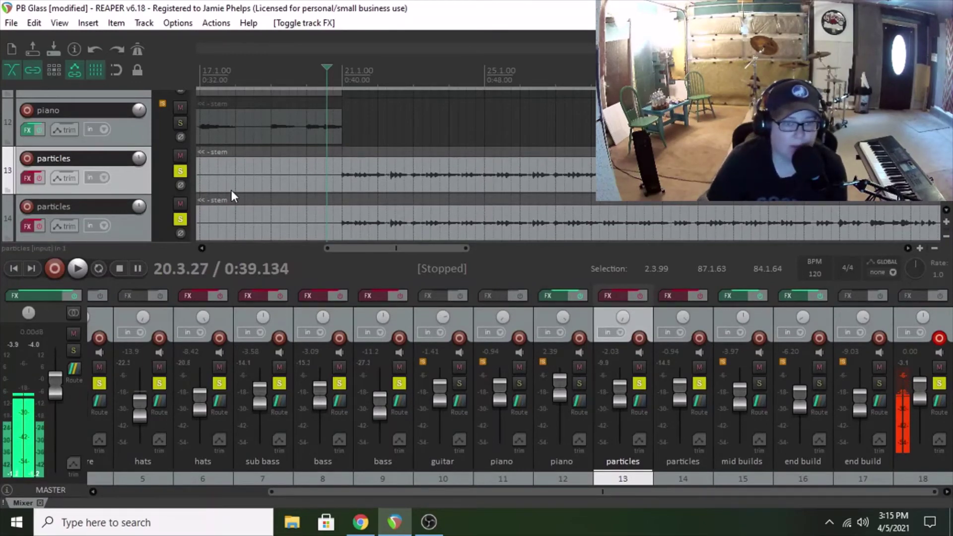
{"action": "key", "text": "space"}
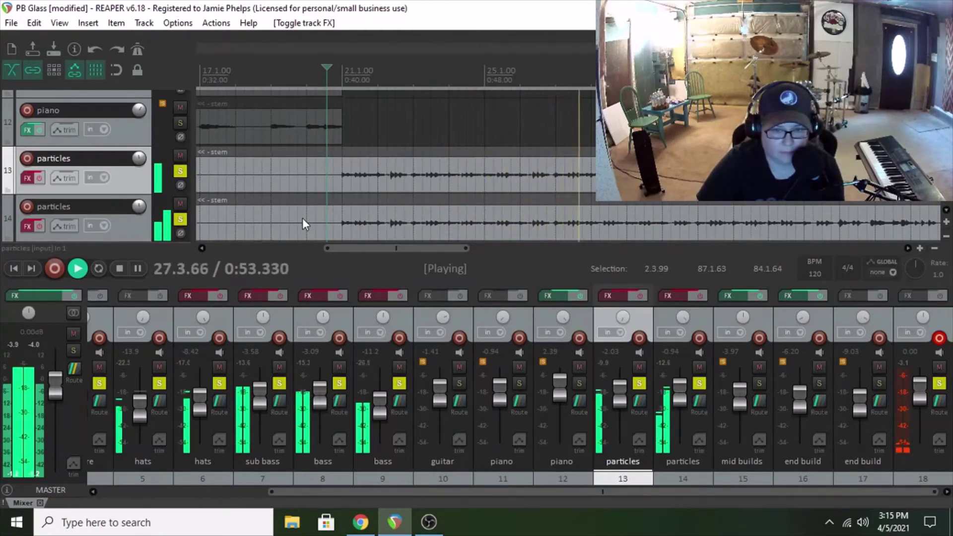
{"action": "key", "text": "space"}
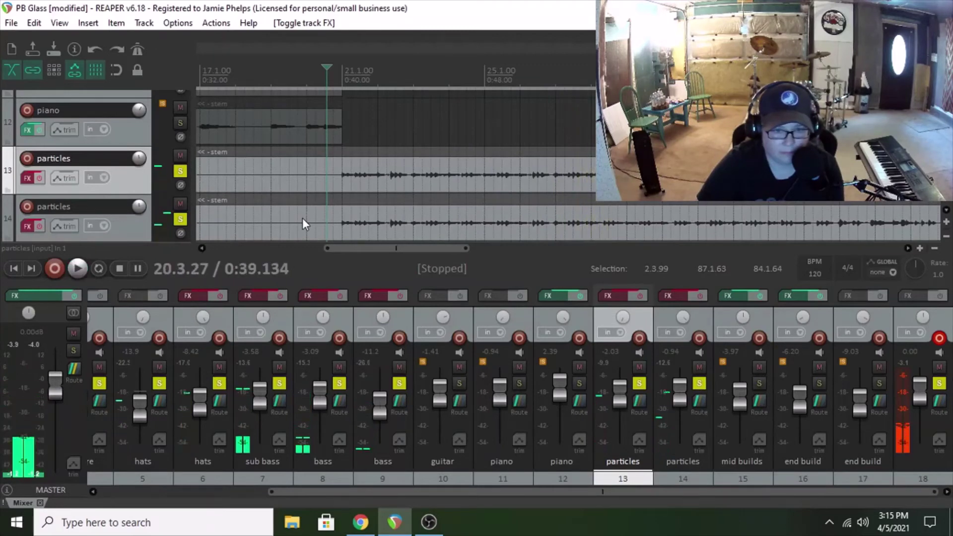
Step: Re-enable the FX on all the bypassed tracks from particles back to kick, and audition the same section with the EQ active
{"action": "left_click", "coordinate": [699, 296]}
{"action": "left_click", "coordinate": [640, 296]}
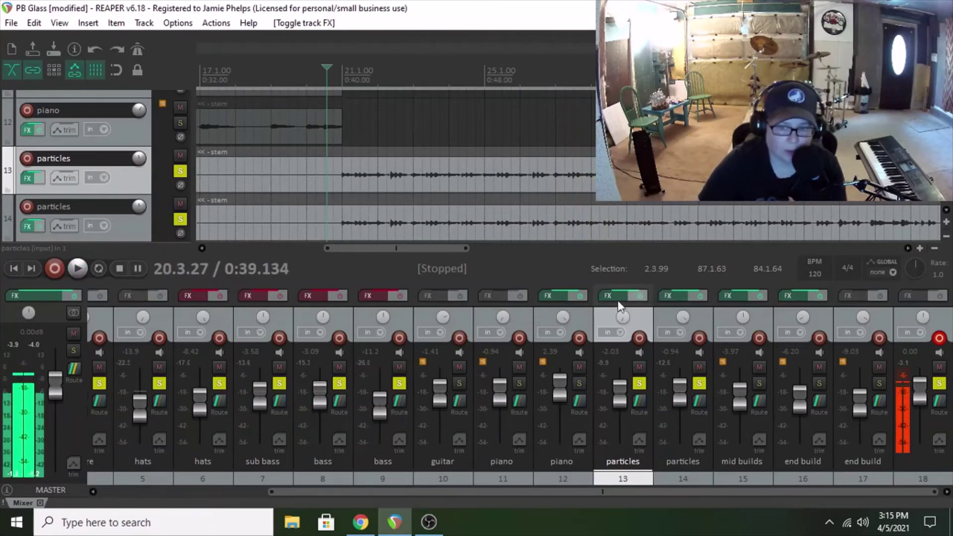
{"action": "left_click", "coordinate": [338, 296]}
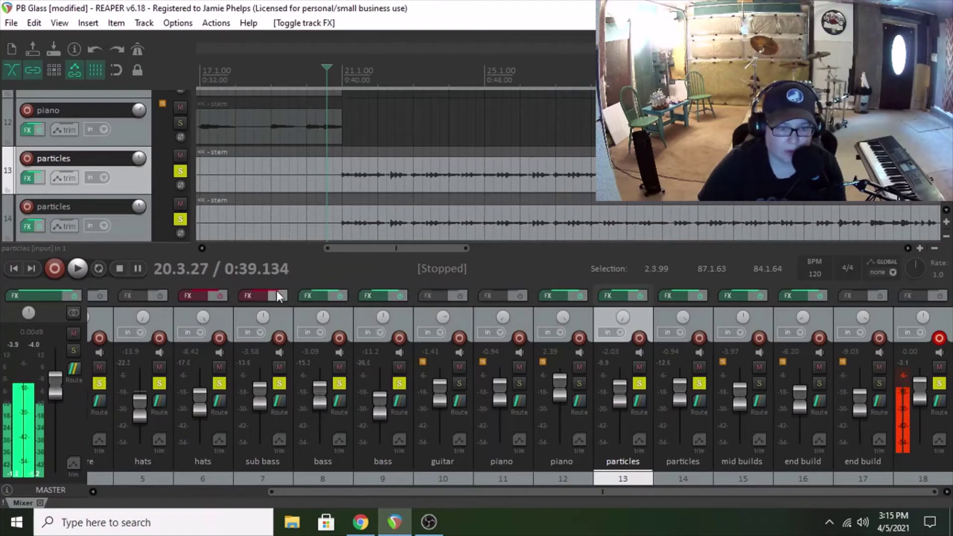
{"action": "left_click", "coordinate": [220, 296]}
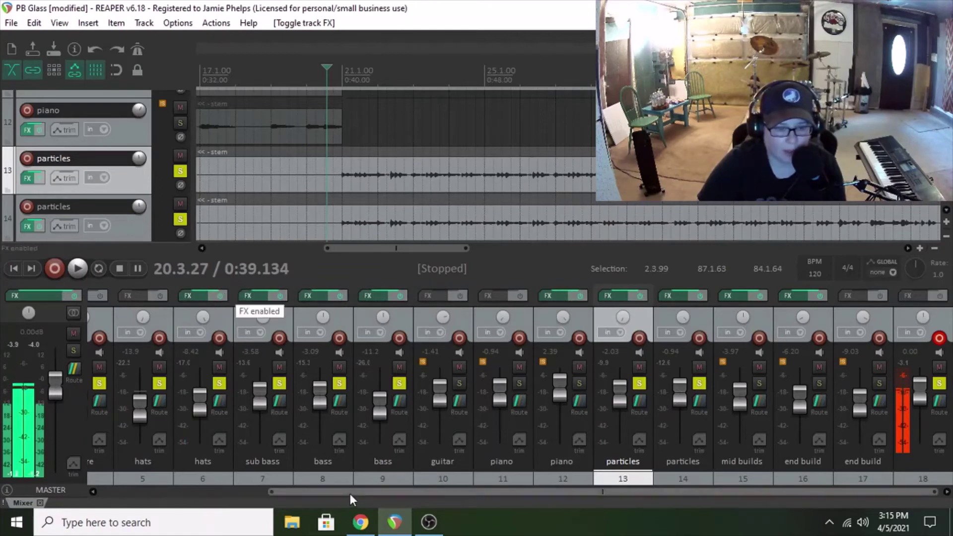
{"action": "left_click_drag", "start_coordinate": [350, 491], "coordinate": [182, 491]}
{"action": "left_click", "coordinate": [255, 298]}
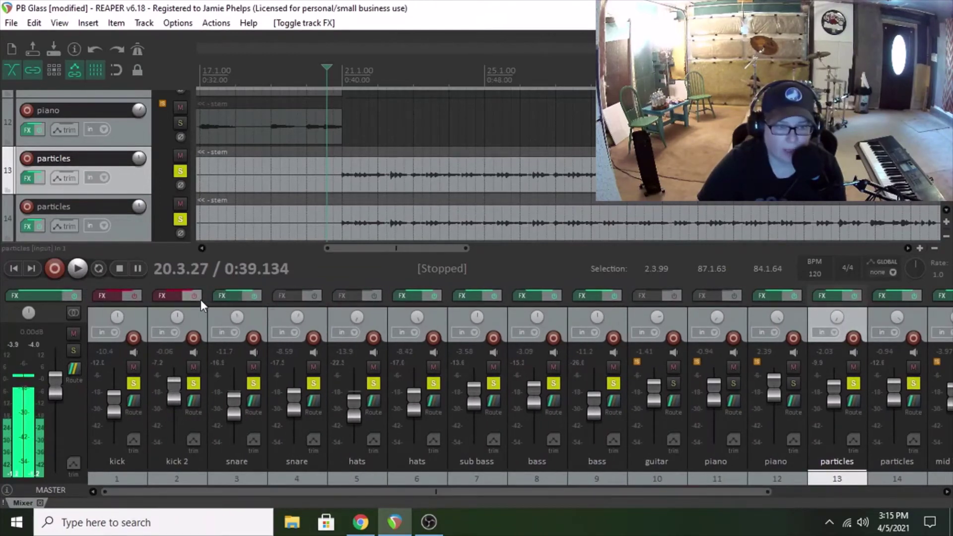
{"action": "left_click", "coordinate": [197, 297]}
{"action": "left_click", "coordinate": [136, 300]}
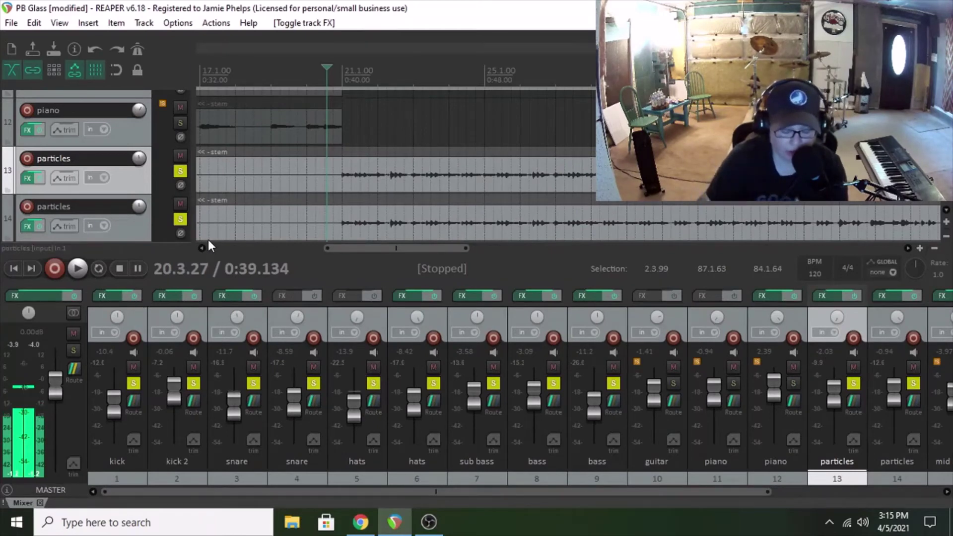
{"action": "key", "text": "space"}
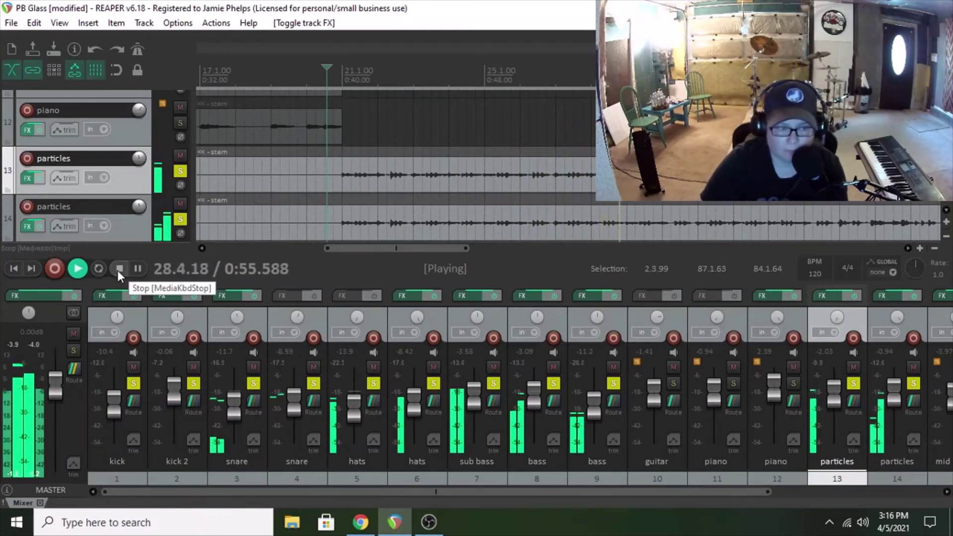
{"action": "left_click", "coordinate": [118, 270]}
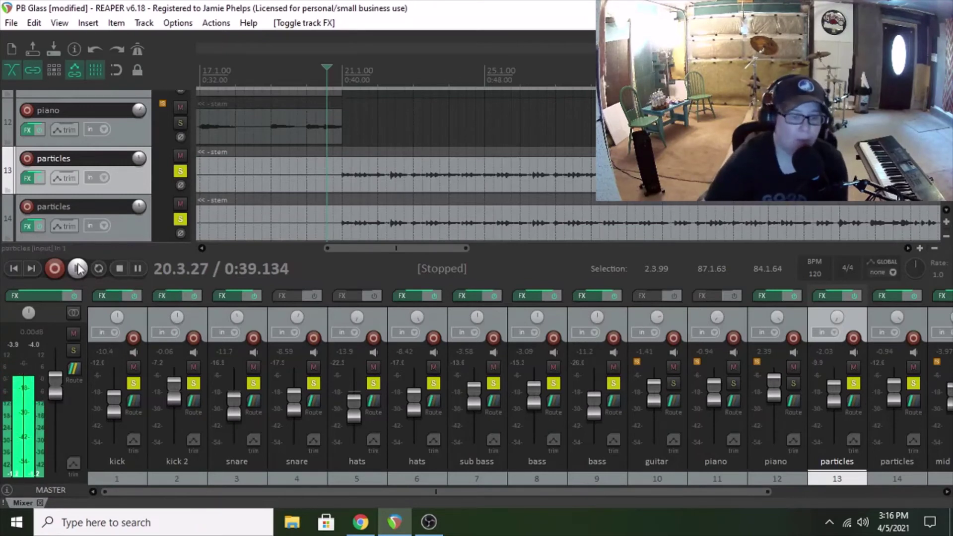
Step: Open the kick 2 track's ReaEQ and examine its high-pass filter and the settings of band 2
{"action": "left_click", "coordinate": [162, 293]}
{"action": "left_click_drag", "start_coordinate": [418, 148], "coordinate": [259, 122]}
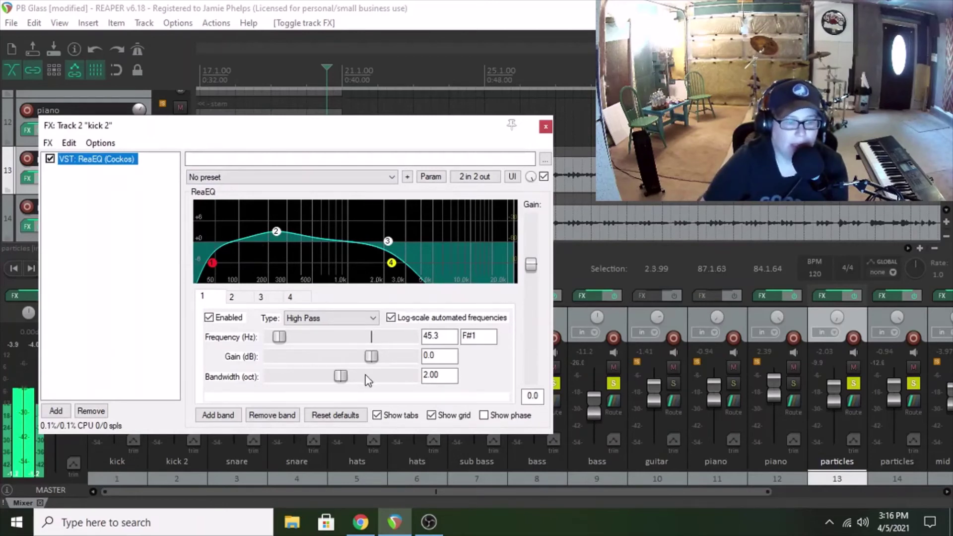
{"action": "mouse_move", "coordinate": [214, 265]}
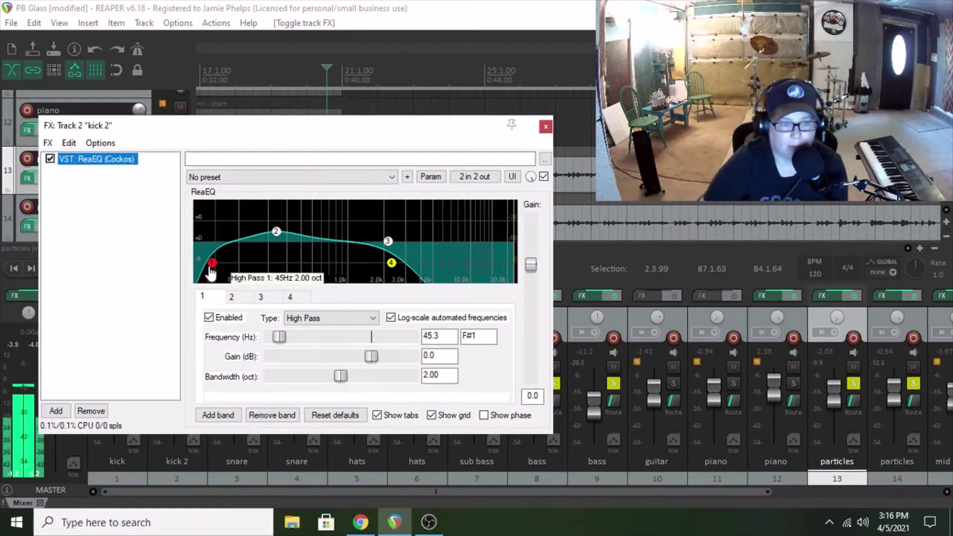
{"action": "left_click", "coordinate": [276, 231]}
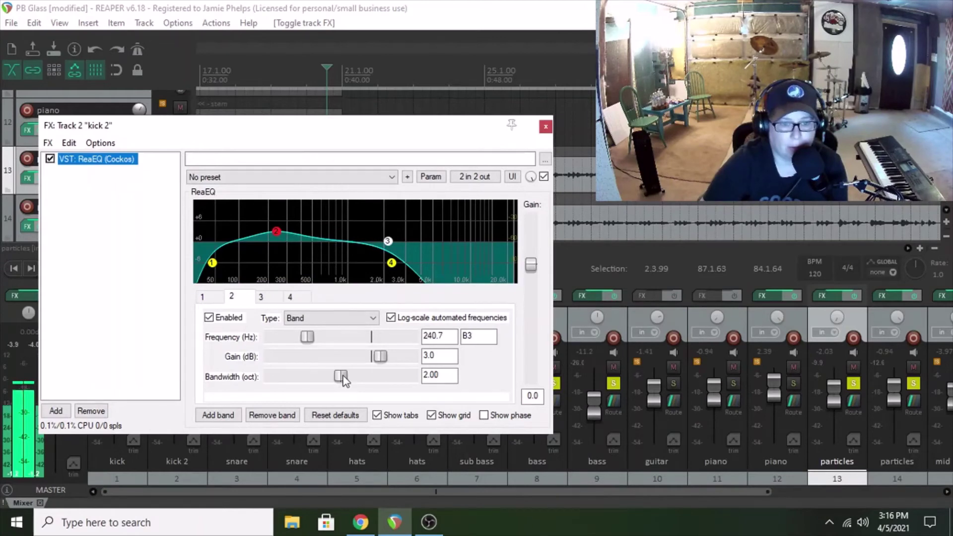
Step: Narrow the kick 2 EQ's band 2 to a 0.80-octave bandwidth and move its peak to 216.6 Hz with 3.4 dB gain
{"action": "left_click_drag", "start_coordinate": [343, 380], "coordinate": [283, 377]}
{"action": "mouse_move", "coordinate": [278, 238]}
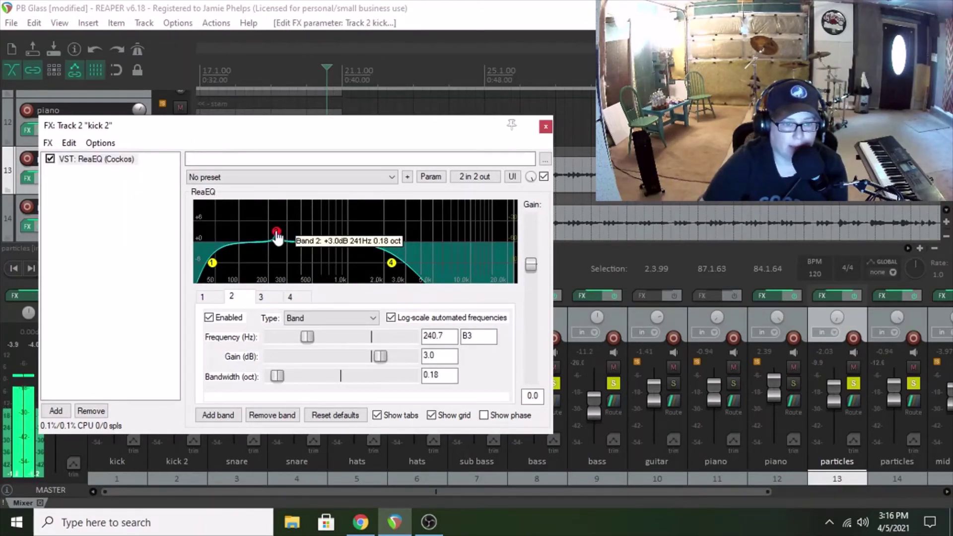
{"action": "mouse_move", "coordinate": [277, 237]}
{"action": "left_mouse_down"}
{"action": "mouse_move", "coordinate": [277, 270]}
{"action": "mouse_move", "coordinate": [276, 231]}
{"action": "left_mouse_up"}
{"action": "left_click_drag", "start_coordinate": [277, 375], "coordinate": [299, 375]}
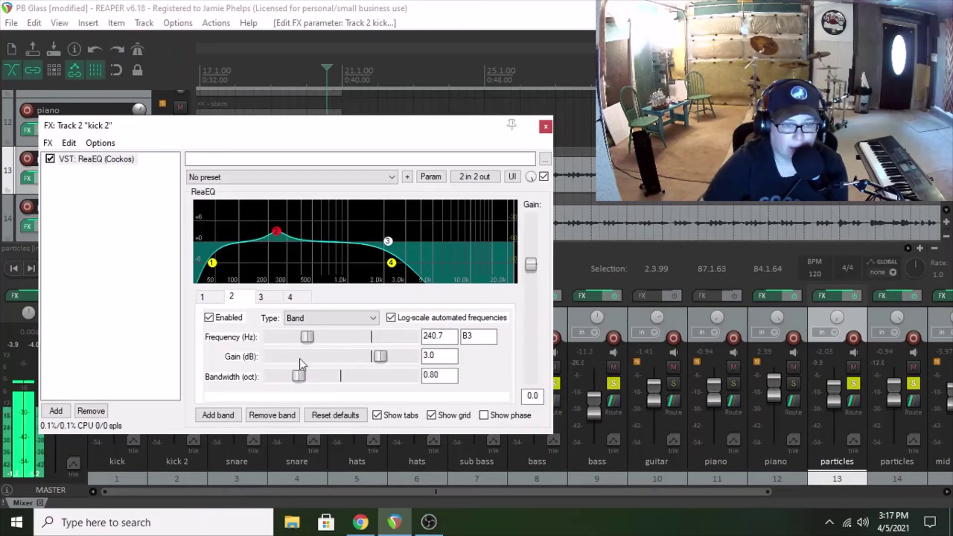
{"action": "left_click_drag", "start_coordinate": [280, 237], "coordinate": [275, 235]}
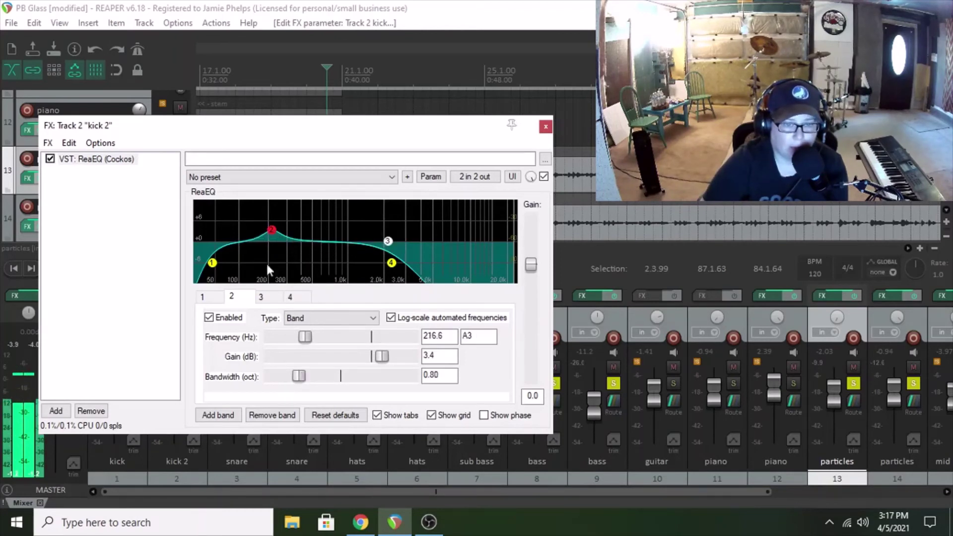
Step: Review the kick 2 EQ's low-pass and high-pass bands, and boost band 3 to 2.0 dB at 2072.7 Hz
{"action": "left_click", "coordinate": [306, 299]}
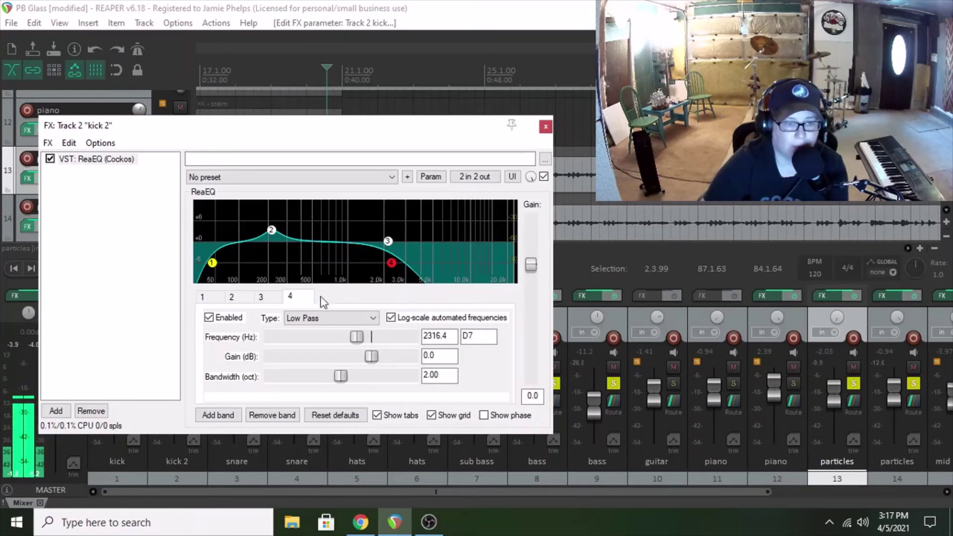
{"action": "left_click", "coordinate": [216, 302]}
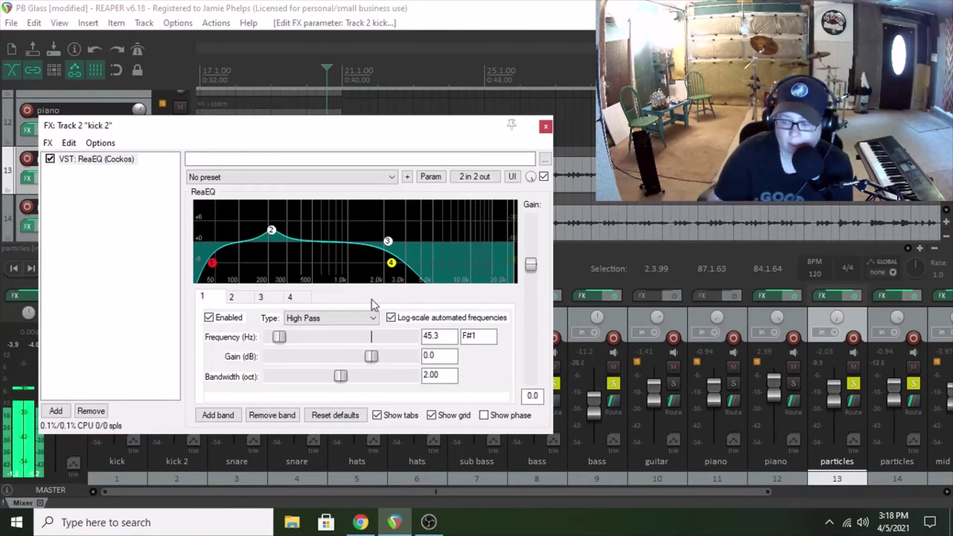
{"action": "mouse_move", "coordinate": [272, 231]}
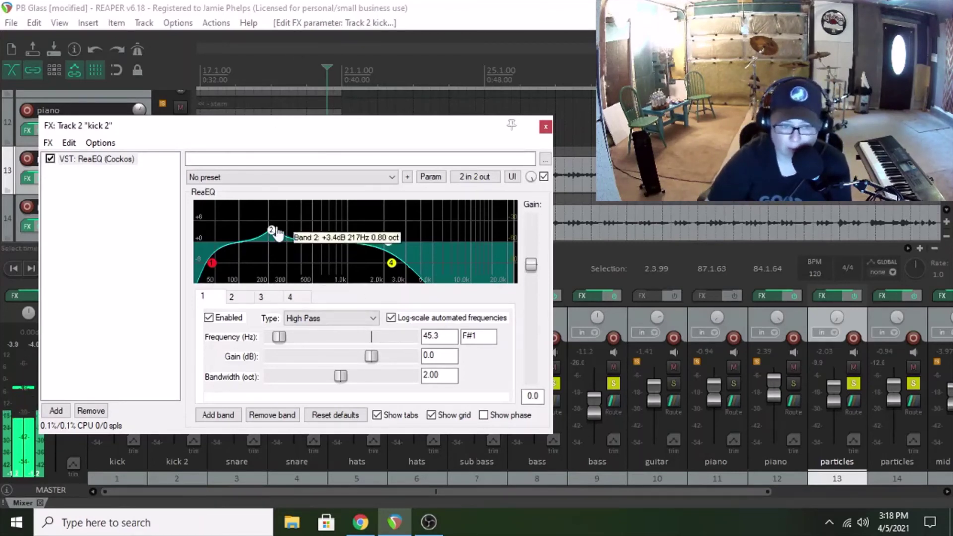
{"action": "mouse_move", "coordinate": [393, 243]}
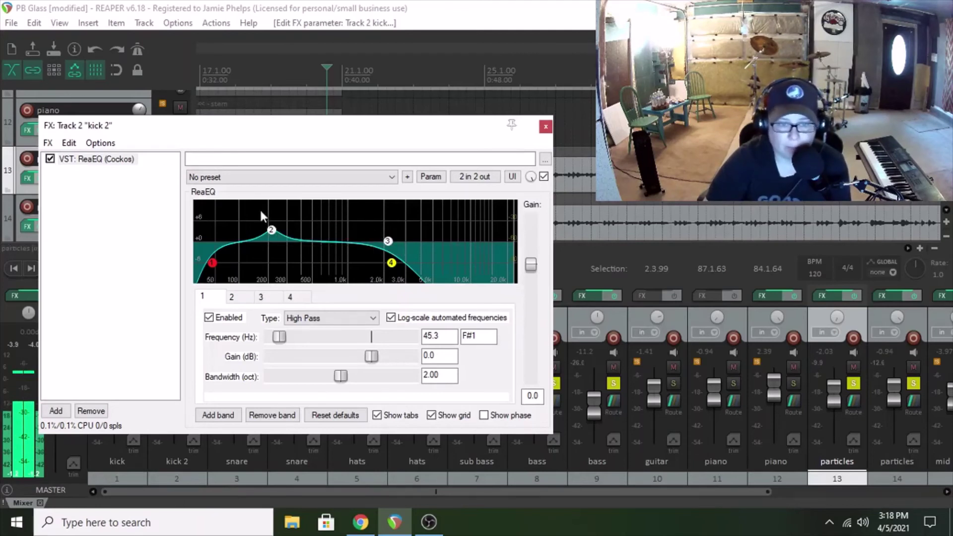
{"action": "mouse_move", "coordinate": [388, 242]}
{"action": "left_mouse_down"}
{"action": "mouse_move", "coordinate": [371, 217]}
{"action": "mouse_move", "coordinate": [344, 214]}
{"action": "mouse_move", "coordinate": [417, 218]}
{"action": "mouse_move", "coordinate": [369, 215]}
{"action": "mouse_move", "coordinate": [390, 214]}
{"action": "mouse_move", "coordinate": [390, 267]}
{"action": "mouse_move", "coordinate": [386, 235]}
{"action": "left_mouse_up"}
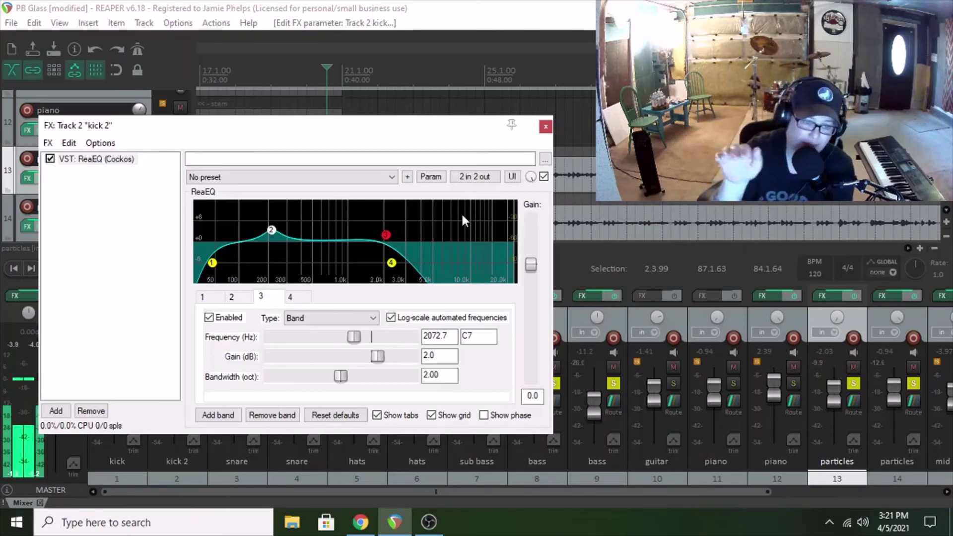
{"action": "left_click", "coordinate": [202, 297]}
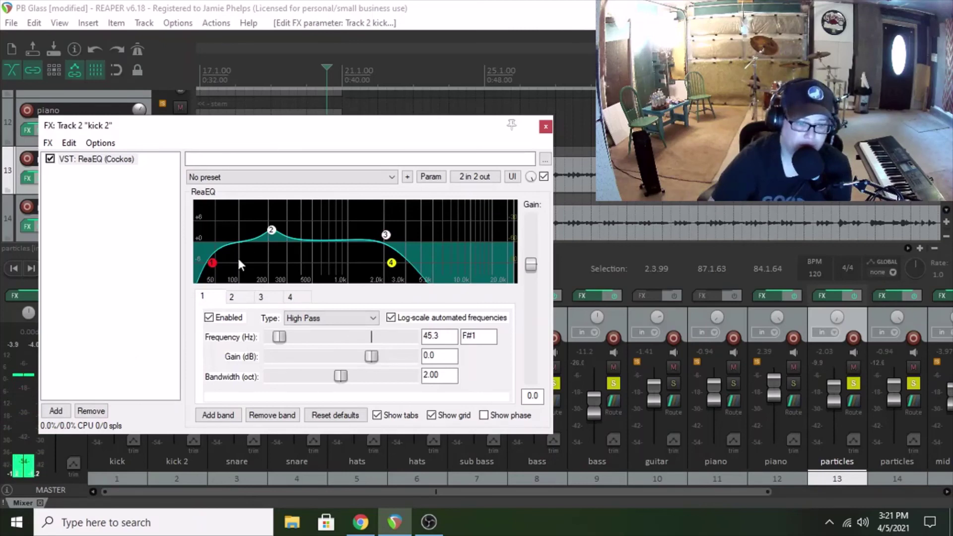